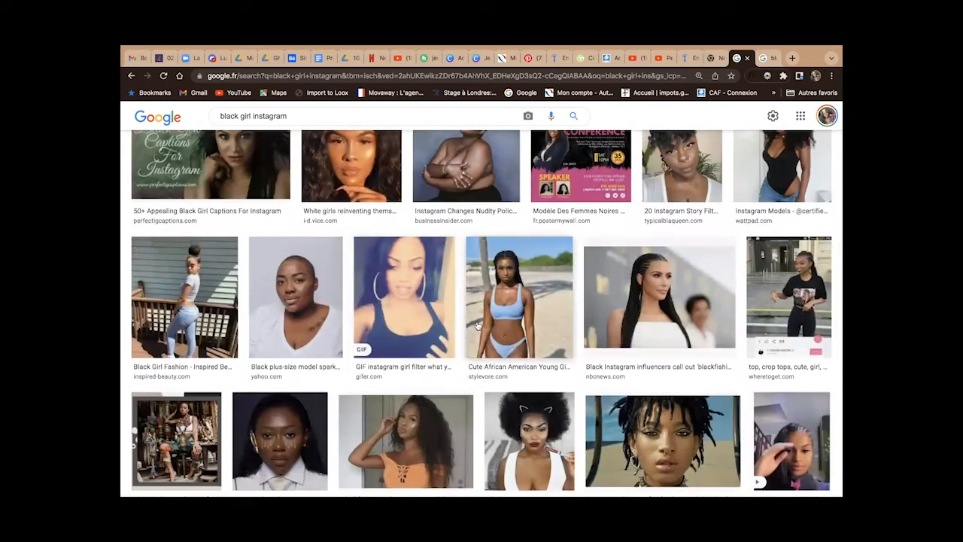
Step: Look through the image results of the "black girl instagram" and "black girl booty goal" searches for a figure reference photo
scroll(459, 333, down, 1)
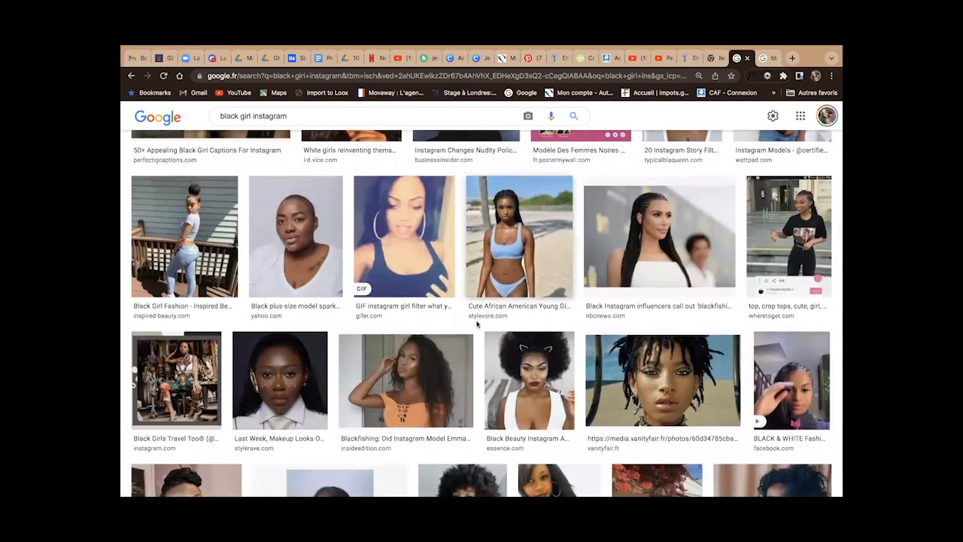
scroll(476, 324, down, 2)
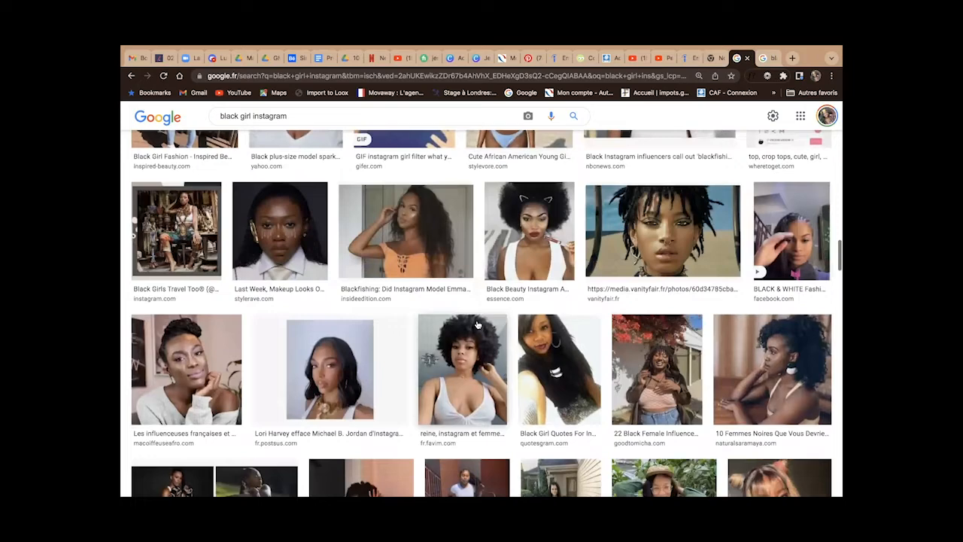
scroll(476, 324, down, 5)
scroll(476, 323, down, 10)
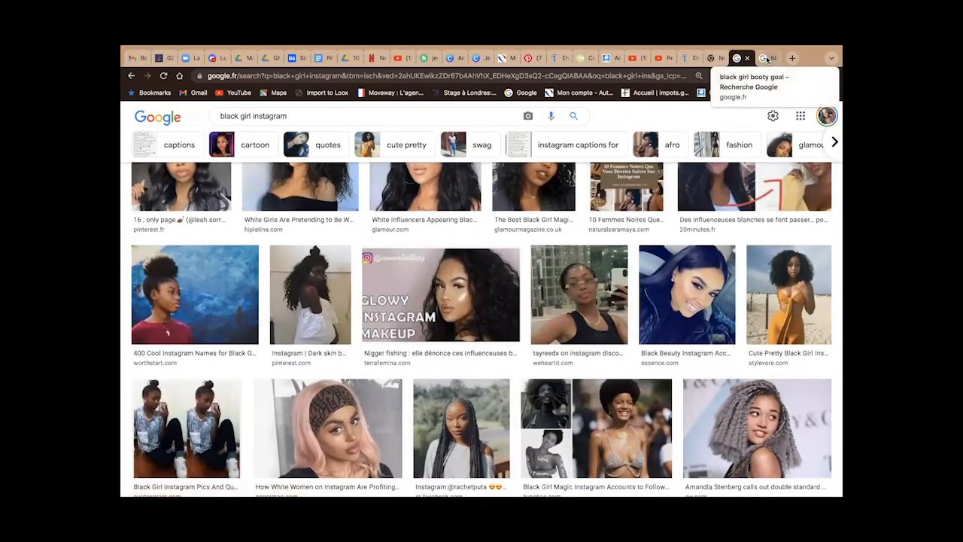
click(768, 58)
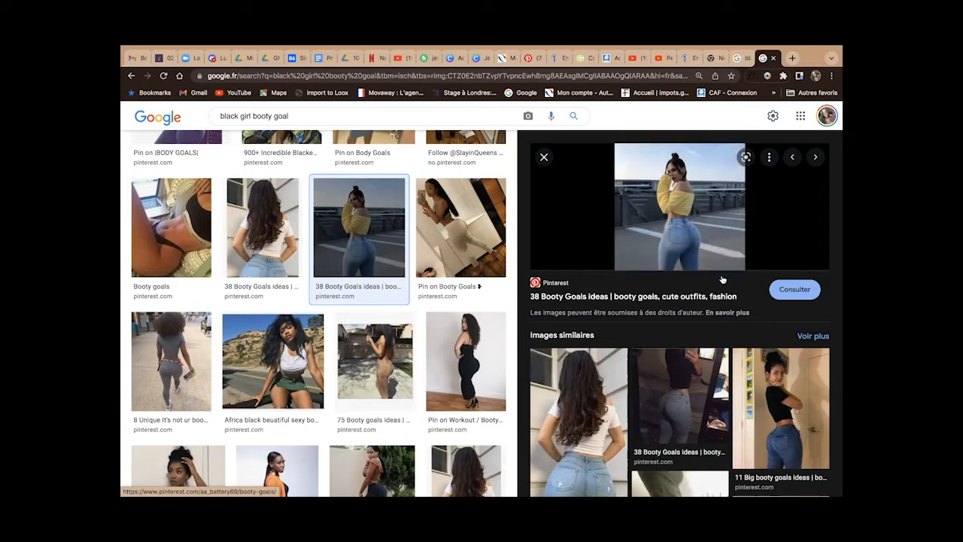
scroll(331, 402, down, 5)
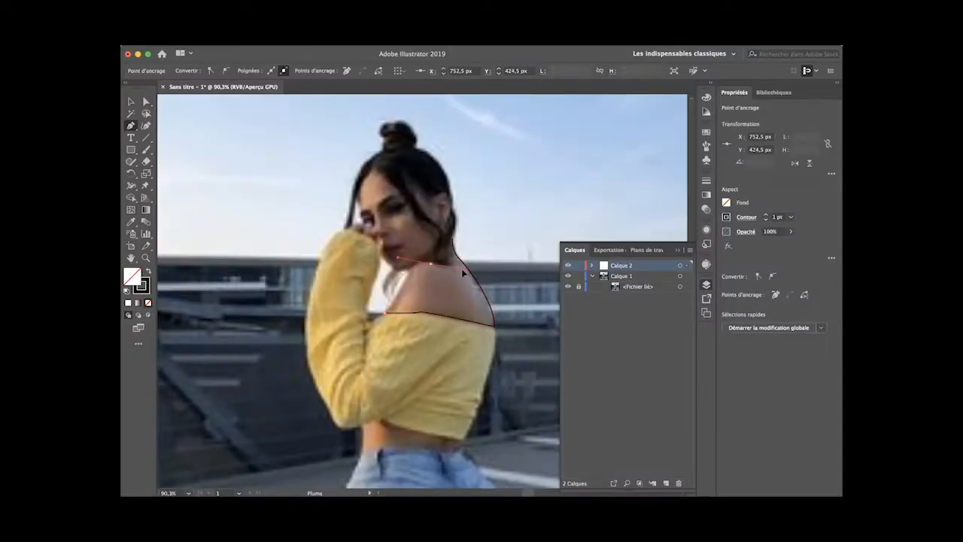
Step: Finish and close the Pen outline of the bare shoulder and neck, and rename its layer "Buste"
drag(410, 275, 431, 261)
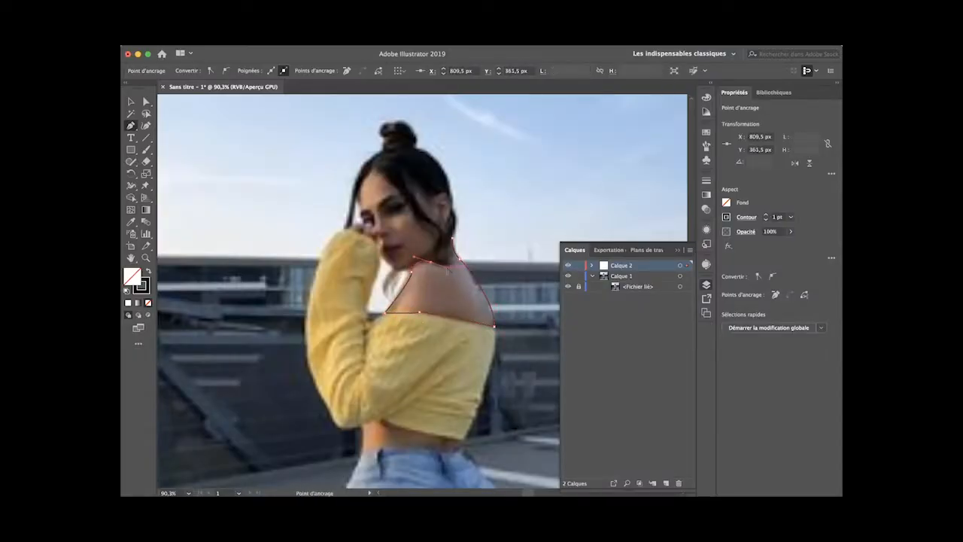
click(452, 240)
click(452, 239)
double_click(617, 266)
text(Buste)
key(Return)
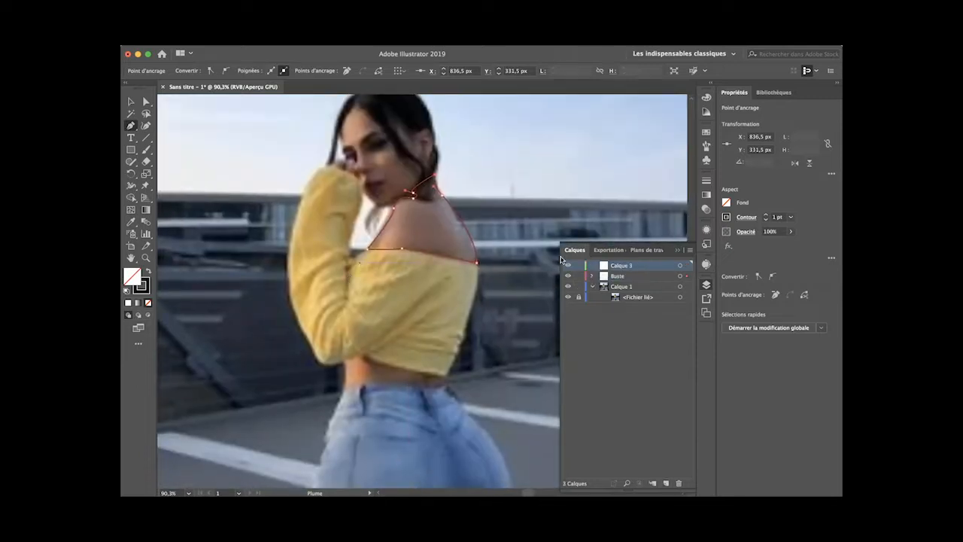
Step: Trace the yellow off-shoulder top, including the raised sleeve, as a closed Pen outline on its own layer
click(406, 249)
click(368, 249)
click(349, 273)
click(348, 294)
click(348, 259)
click(364, 207)
click(358, 181)
click(331, 164)
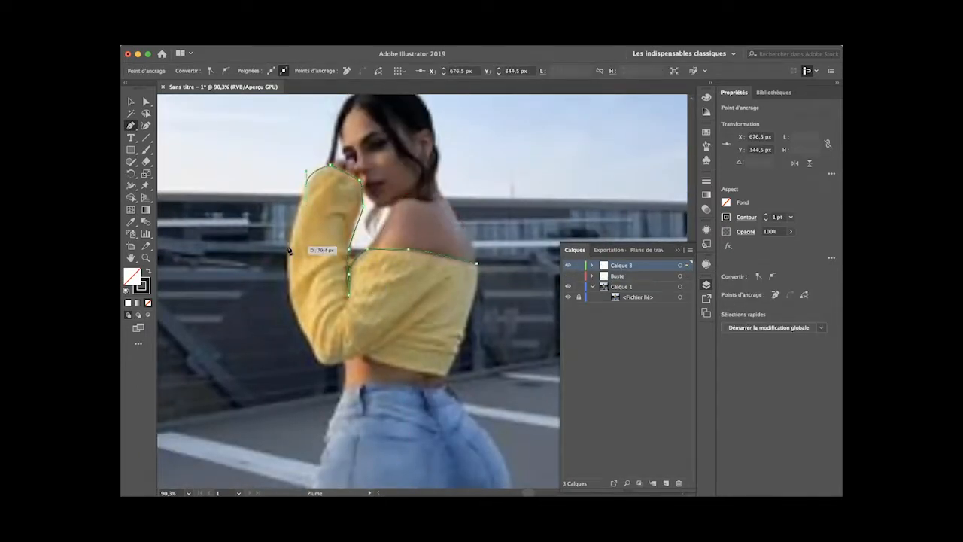
drag(318, 363, 361, 357)
drag(444, 375, 458, 374)
drag(474, 294, 475, 299)
click(476, 264)
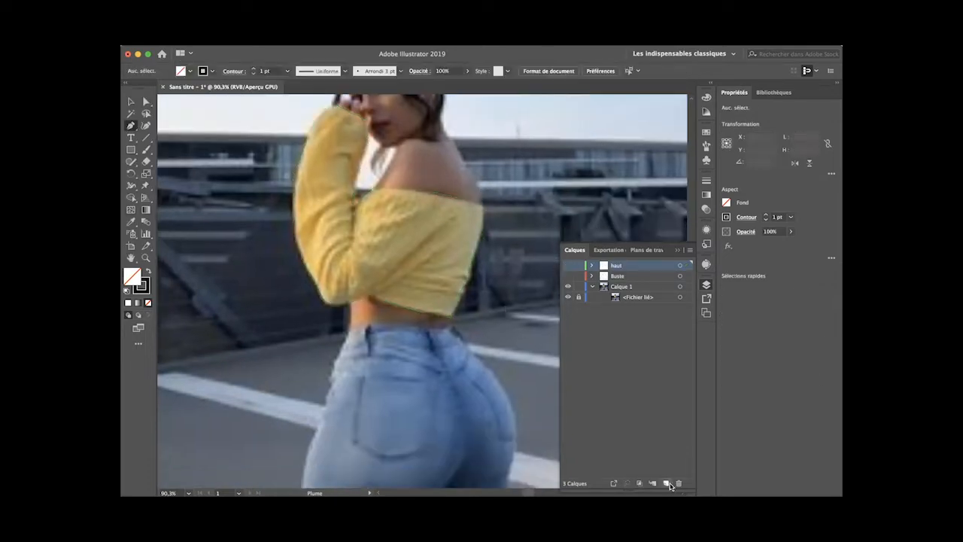
Step: Add a new layer and trace the bare waist between the yellow top and the jeans as a closed outline
click(668, 484)
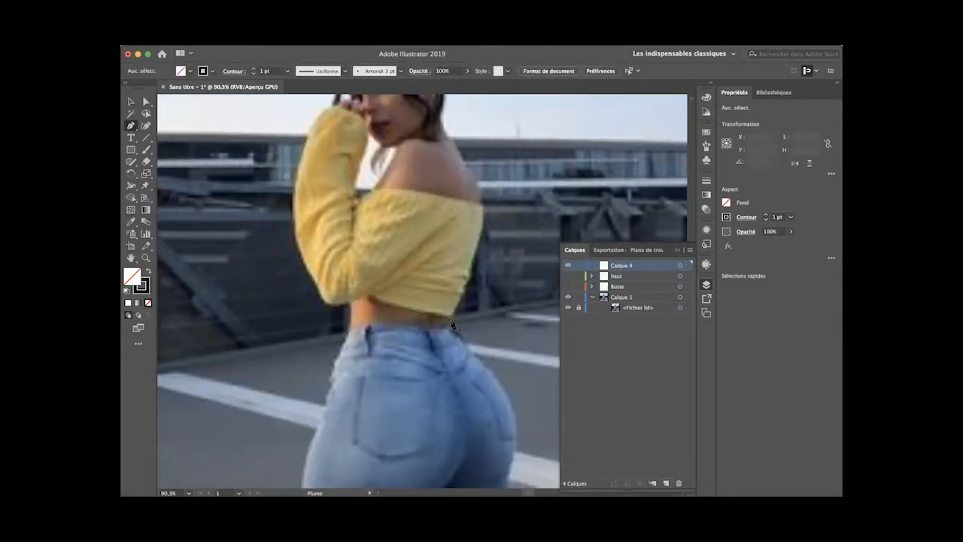
click(451, 315)
drag(369, 296, 350, 303)
click(350, 328)
click(378, 324)
click(449, 325)
click(451, 314)
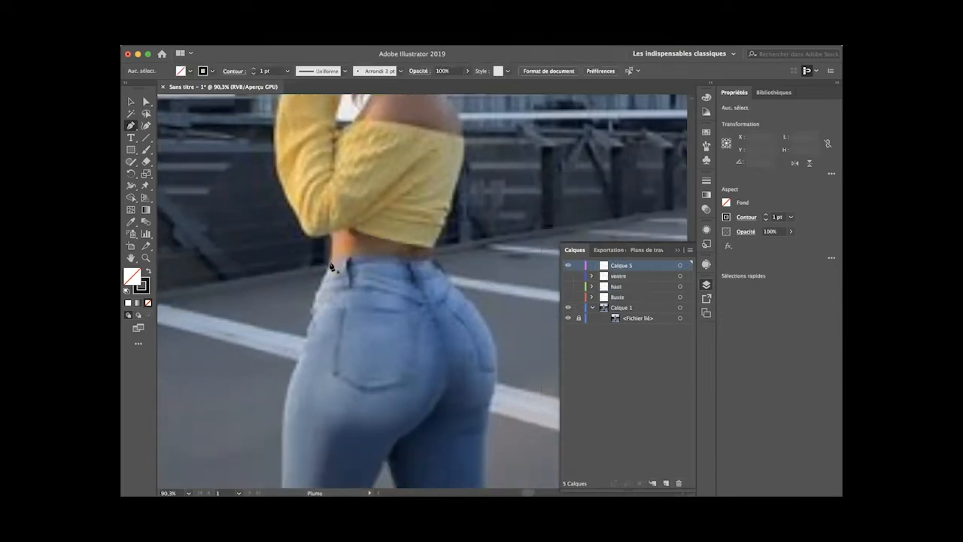
Step: Start a Pen outline along the jeans' waistband and down the right-hand hip to below the buttock
click(330, 262)
click(351, 254)
drag(433, 256, 440, 249)
click(433, 262)
drag(464, 295, 468, 298)
drag(492, 404, 468, 471)
click(492, 404)
Step: Continue the outline around the right-hand jeans leg to the crotch and close it at the waistband's left end
scroll(489, 402, down, 4)
drag(466, 315, 468, 325)
click(466, 392)
click(389, 392)
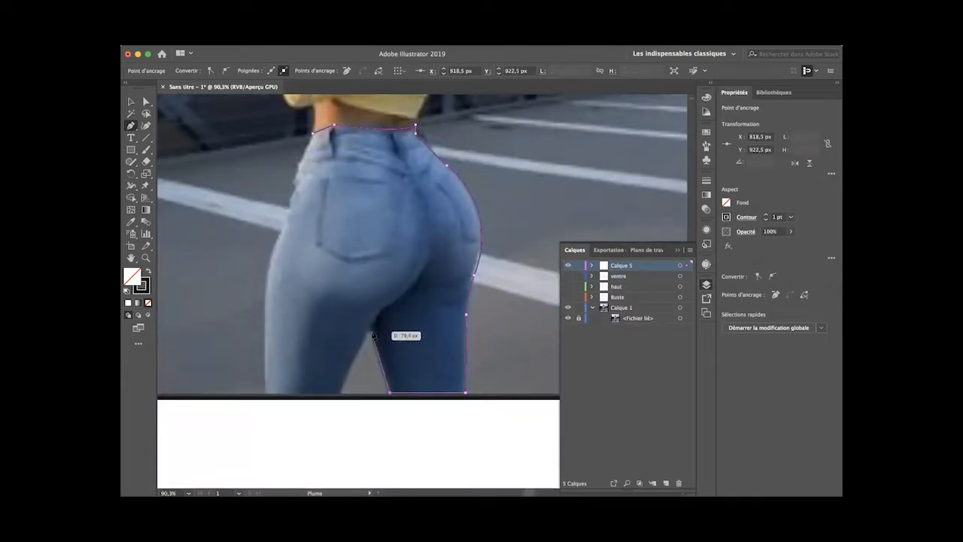
click(373, 324)
drag(382, 308, 389, 309)
drag(422, 197, 383, 146)
key(super+z)
click(313, 133)
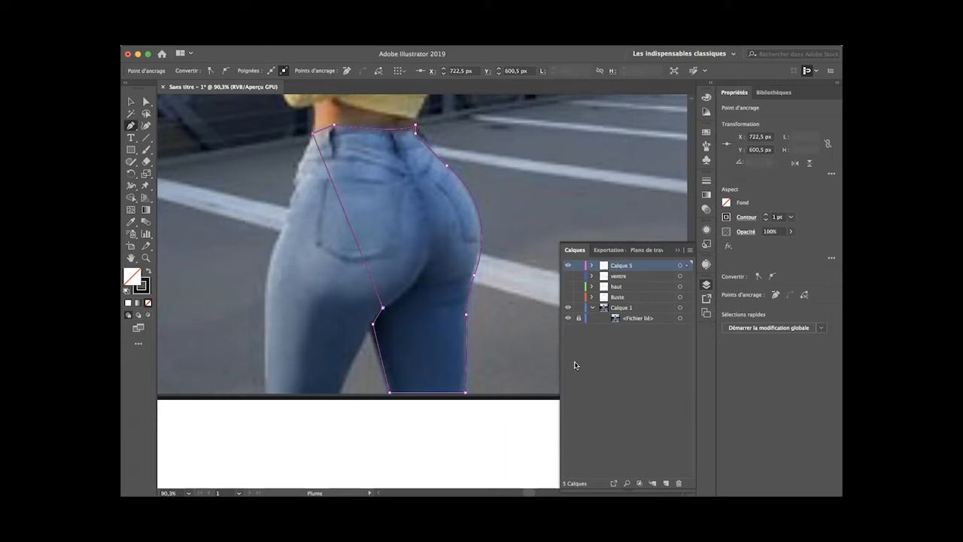
Step: Rename the finished leg layer "pant 1", hide it, and add a new layer
double_click(623, 267)
text(f)
key(Return)
click(568, 266)
click(666, 484)
Step: Trace the left-hand jeans half from the waistband around the buttock and down to the leg's lower outer corner
click(313, 134)
click(331, 125)
click(388, 130)
drag(428, 263, 340, 394)
click(340, 392)
click(264, 391)
drag(270, 263, 310, 189)
click(270, 263)
key(super+z)
key(super+z)
key(super+z)
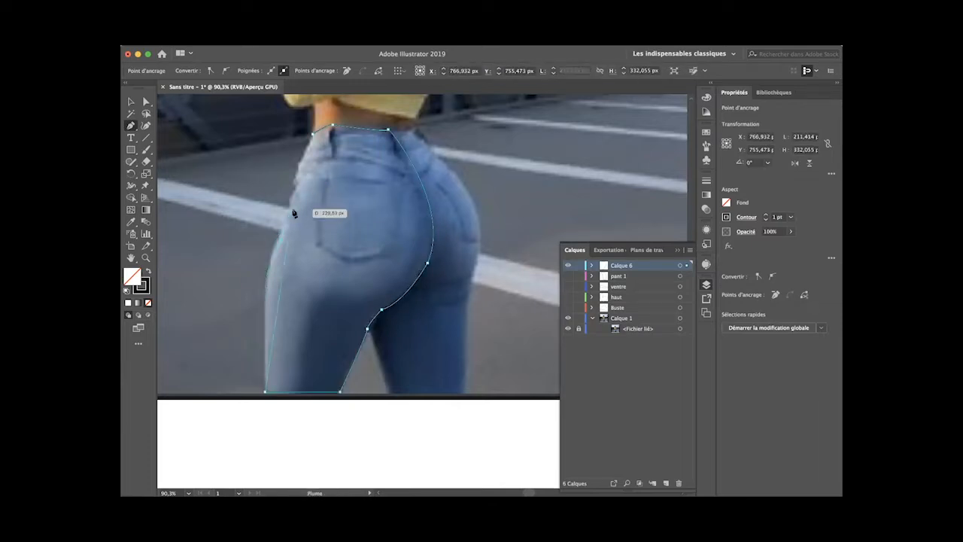
Step: Curve the outline up the outer thigh, close it at the waistband, and rename the layer "pant 2"
drag(270, 252, 300, 163)
click(312, 135)
double_click(622, 265)
text(pant 2)
key(Return)
Step: Draw the left-hand back pocket and the seam line above it on the jeans
click(326, 178)
click(398, 182)
click(393, 249)
click(348, 263)
click(314, 241)
click(301, 165)
click(350, 158)
click(430, 178)
Step: Show layer "pant 1" with "pant 2" hidden, and draw the seam and pocket detail on the right-hand jeans half
click(618, 276)
click(568, 276)
click(568, 266)
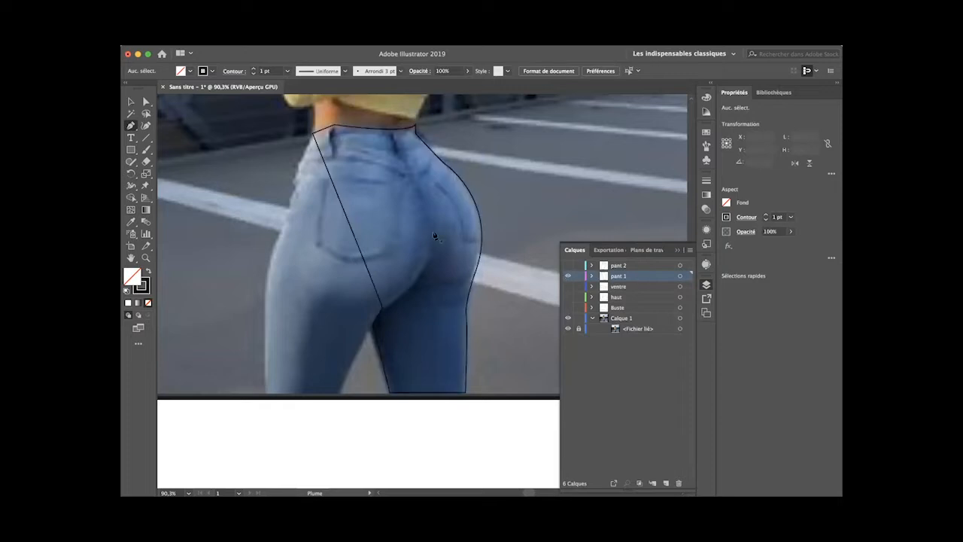
click(434, 154)
click(427, 169)
click(417, 178)
click(406, 164)
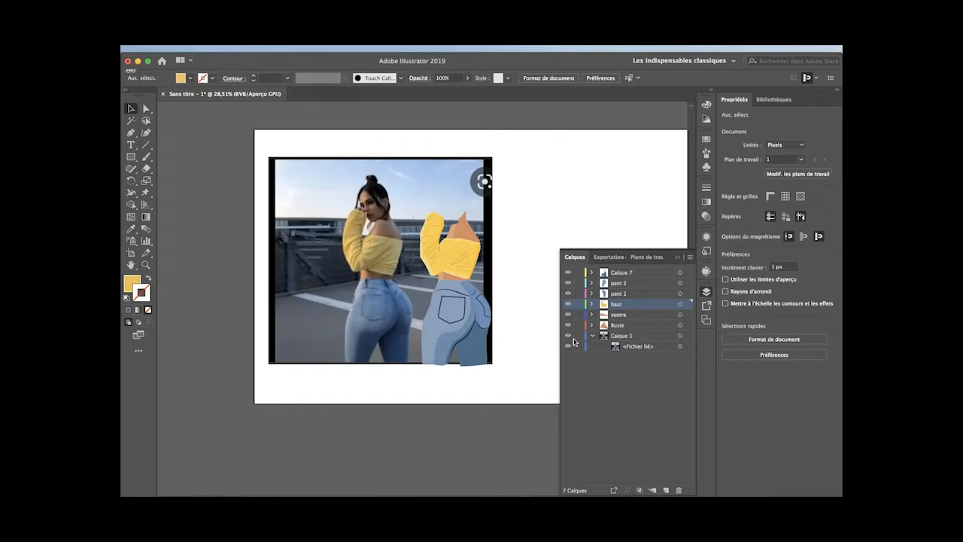
Step: Delete the linked reference photo and its emptied layer "Calque 1"
click(613, 338)
click(357, 308)
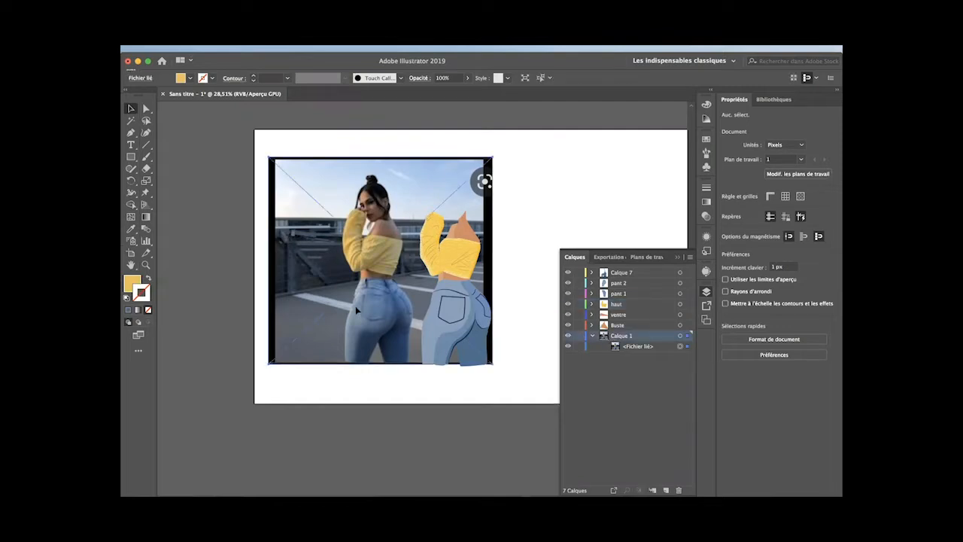
key(Delete)
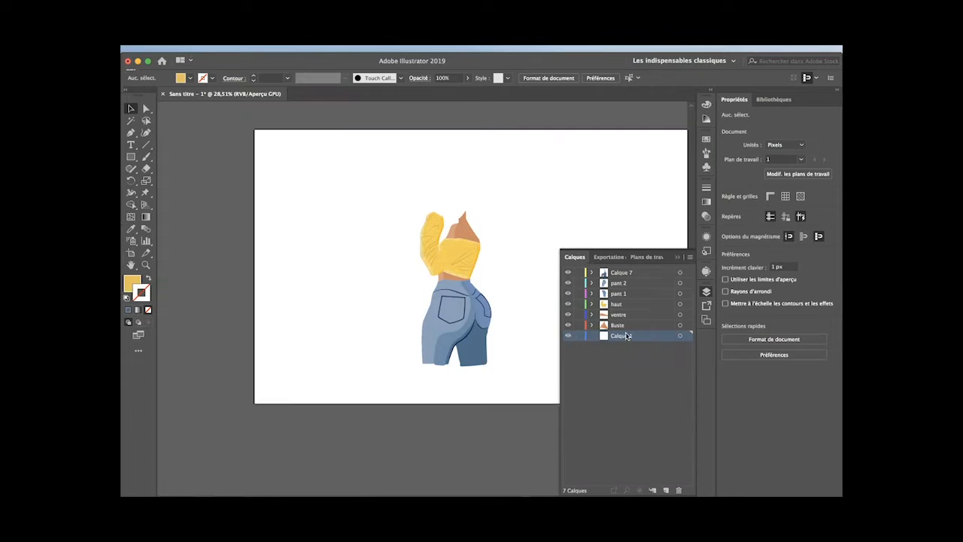
drag(622, 339, 679, 490)
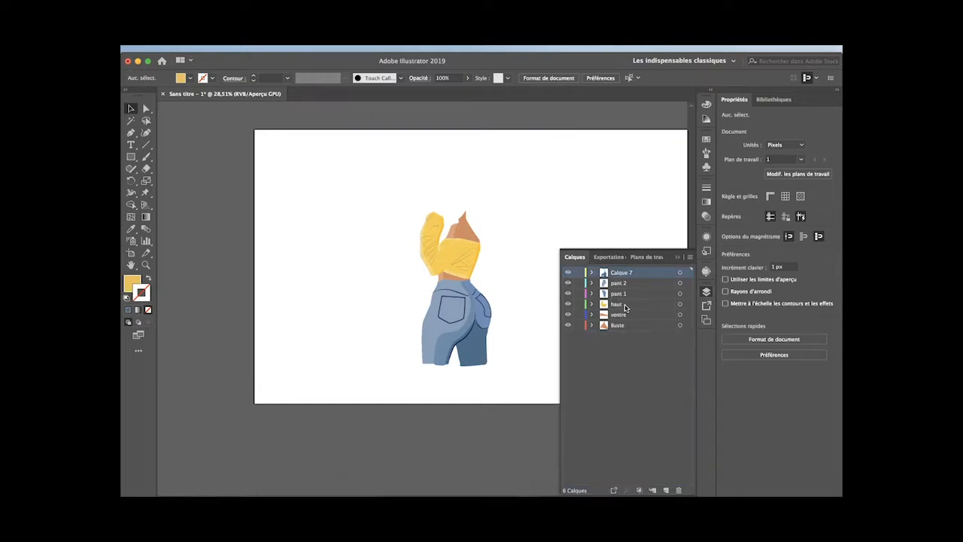
Step: Select all layers from "Calque 7" to "Buste", release them to layers in sequence, and collapse the "Buste" layer
shift+click(630, 325)
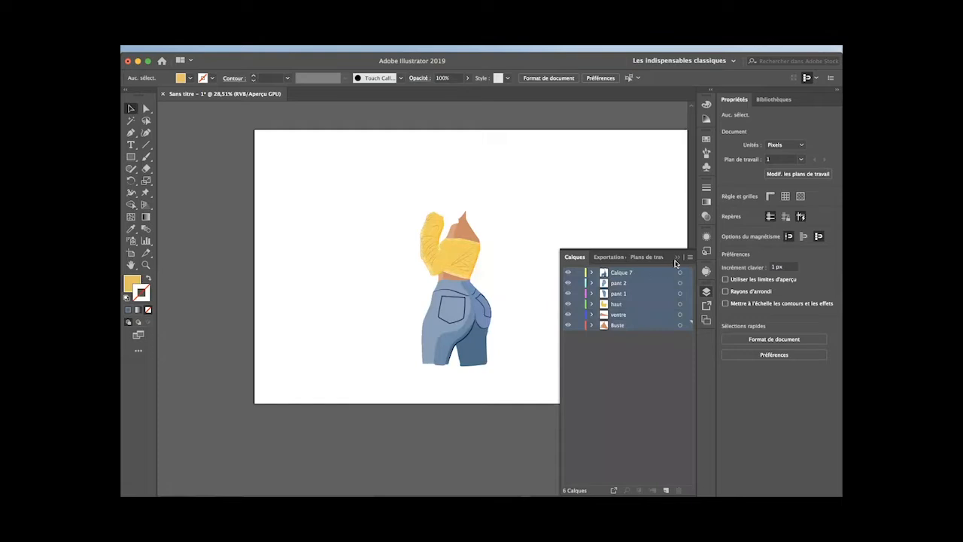
click(689, 258)
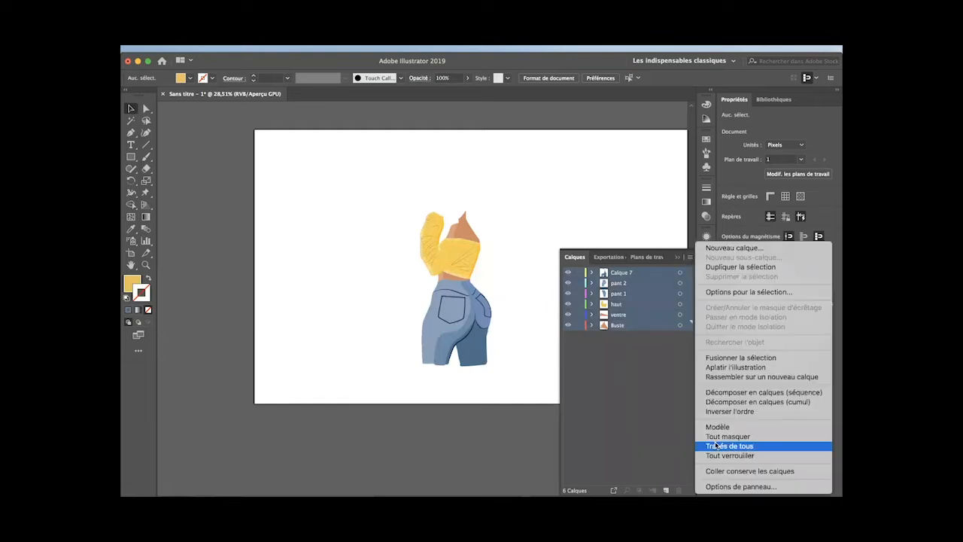
click(718, 393)
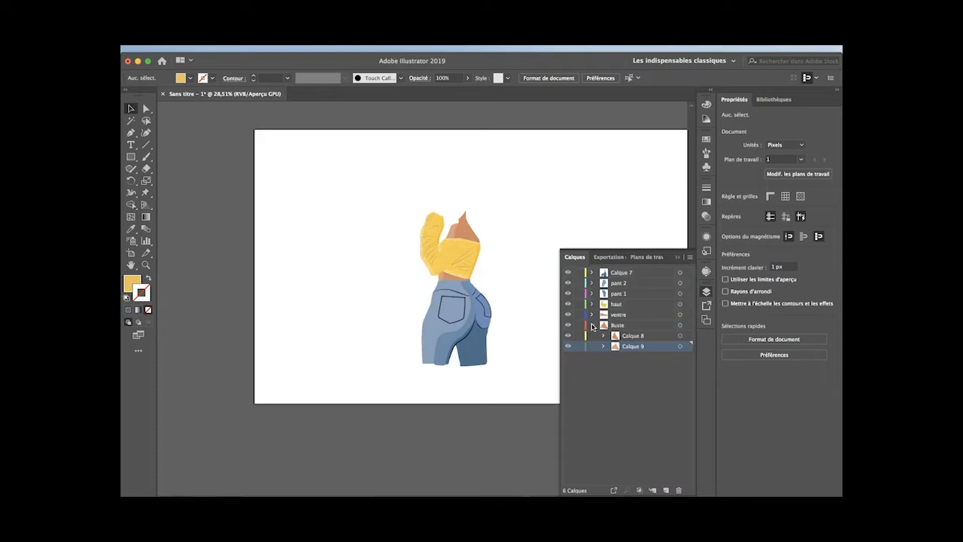
click(592, 325)
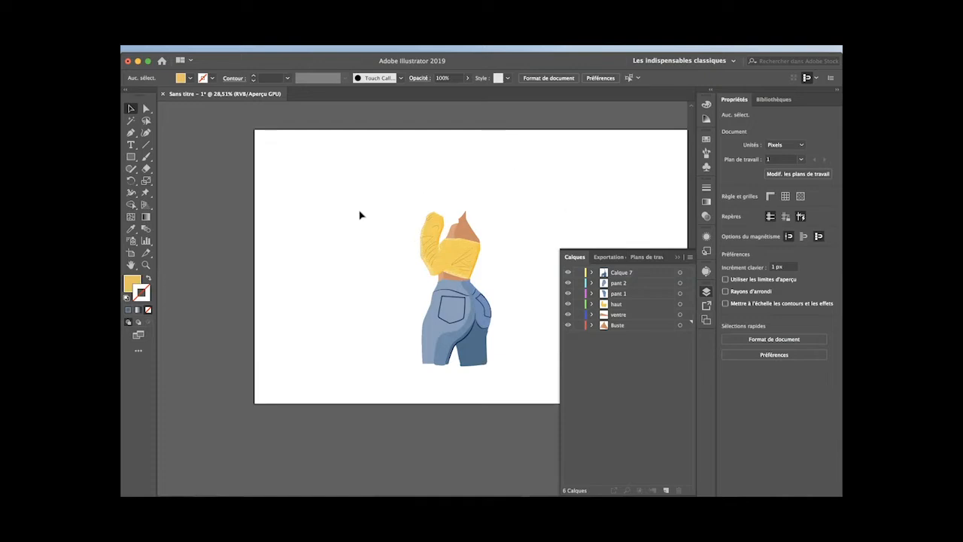
Step: Start saving the illustration under a new name and set the file name to "courbe- 1.ai"
scroll(357, 211, right, 3)
scroll(357, 212, down, 1)
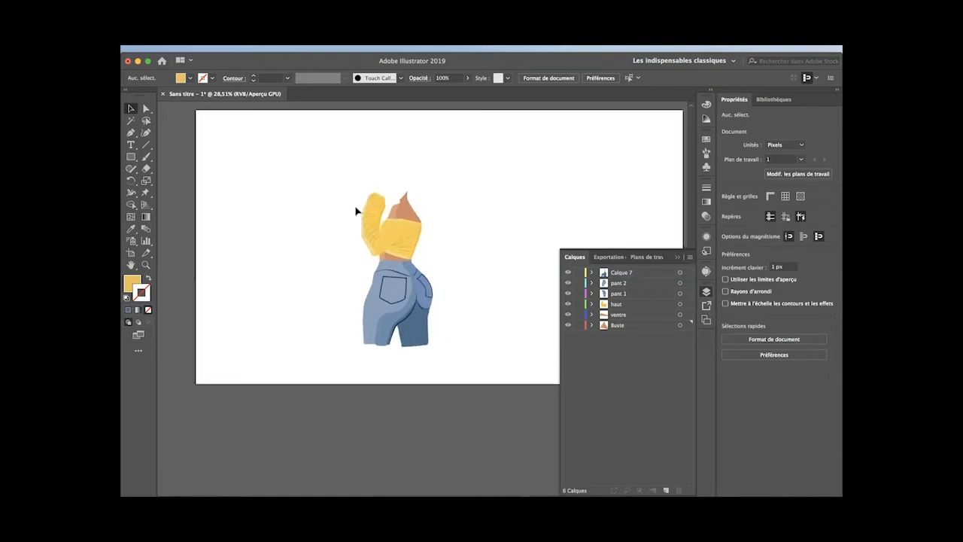
click(202, 50)
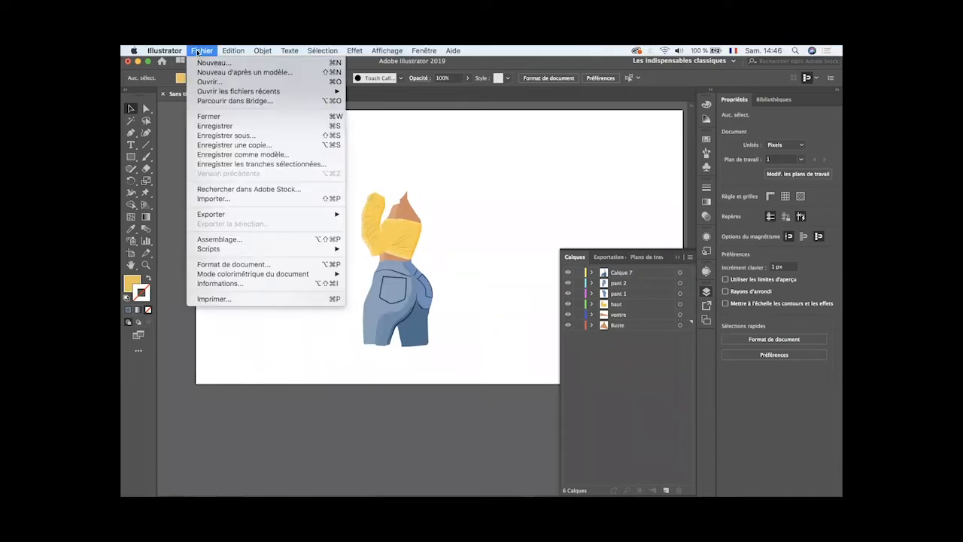
click(215, 136)
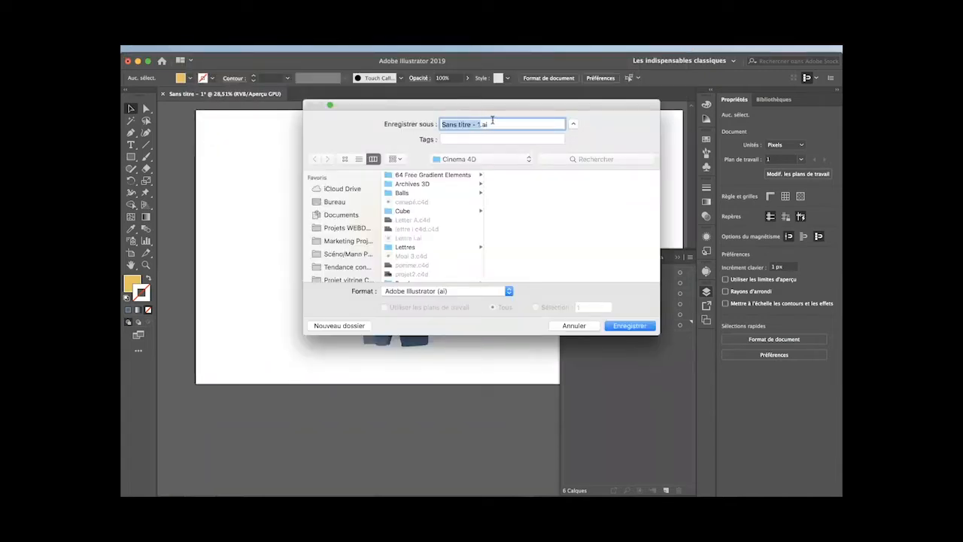
click(472, 124)
key(BackSpace)
key(BackSpace)
key(BackSpace)
key(BackSpace)
key(BackSpace)
key(BackSpace)
key(BackSpace)
key(BackSpace)
key(BackSpace)
key(BackSpace)
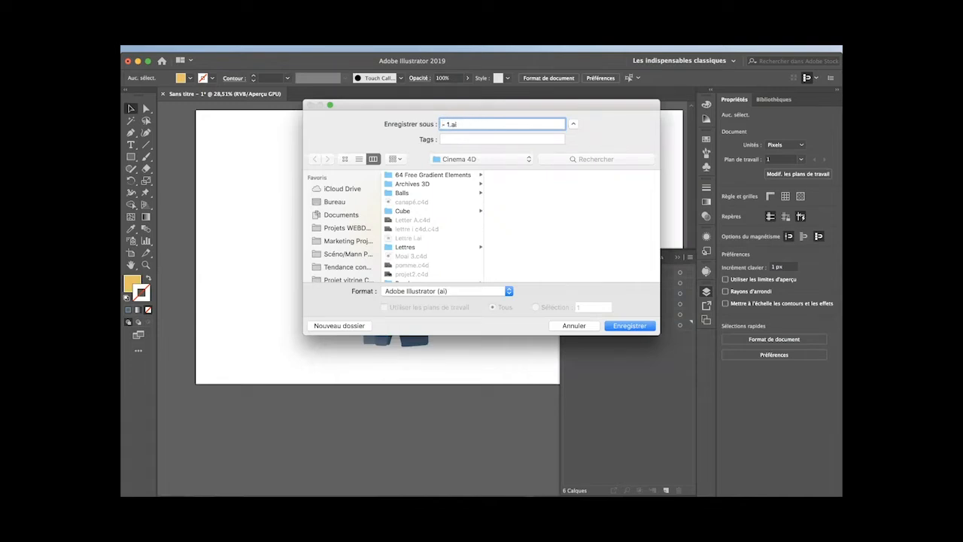
text(courbe)
Step: Save the file in the Mannequins folder of the web design projects with Illustrator CC options, and collapse the layer list
click(346, 231)
scroll(413, 236, down, 10)
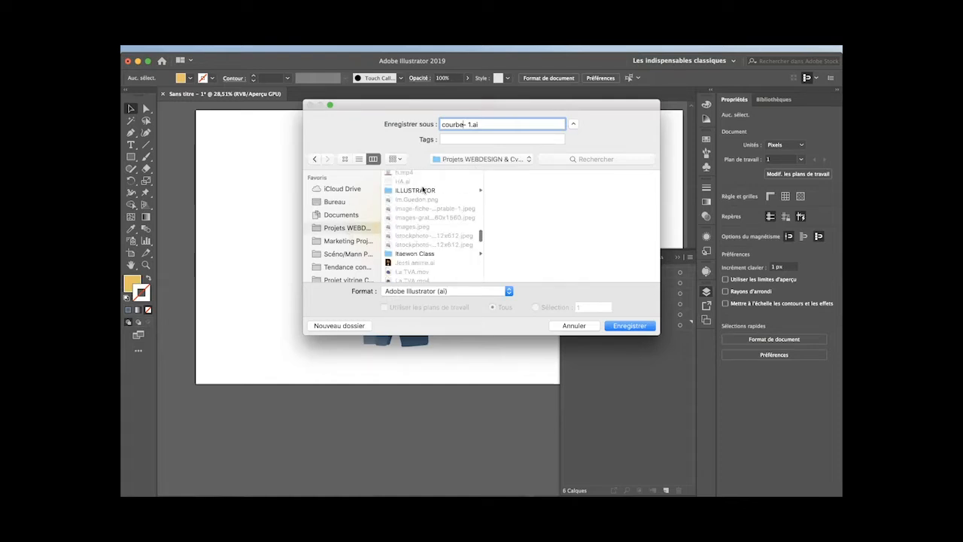
click(423, 190)
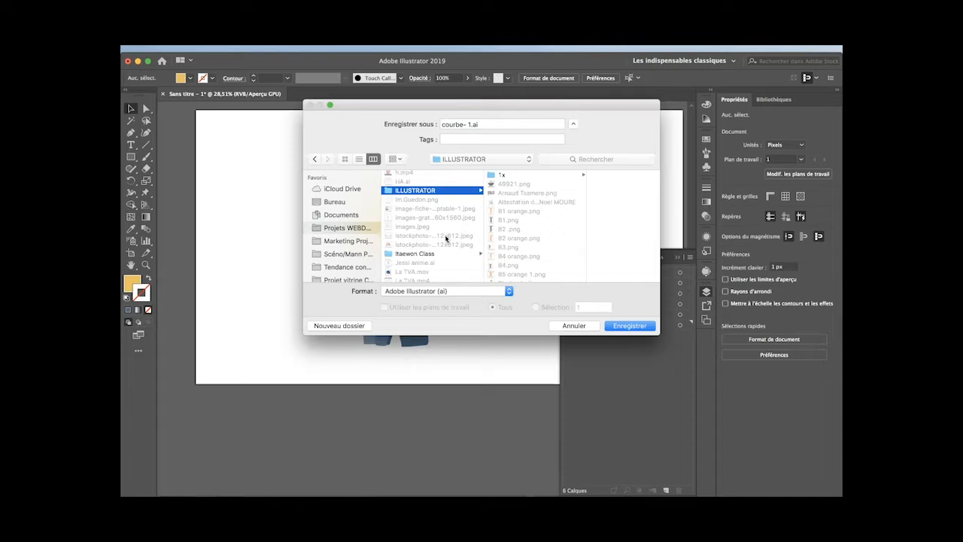
scroll(447, 239, down, 8)
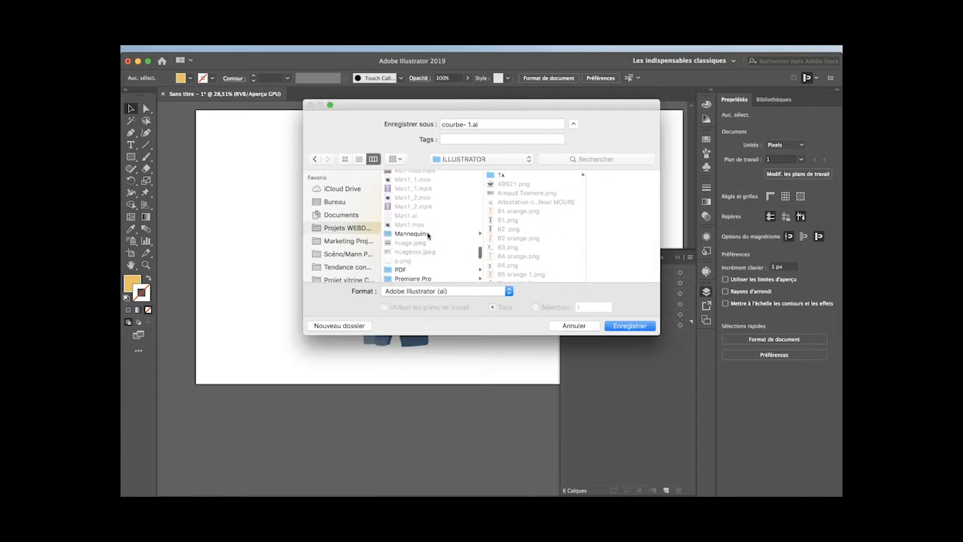
click(429, 235)
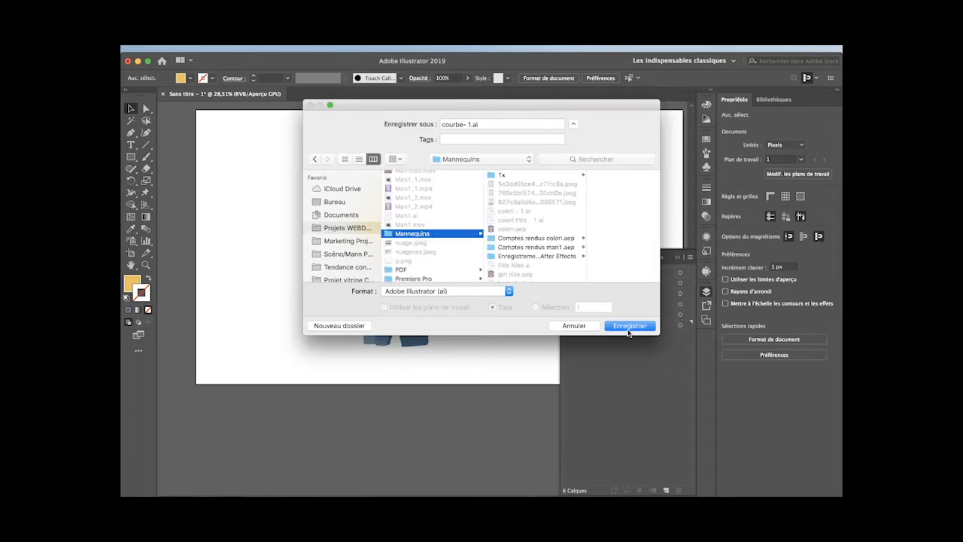
click(628, 326)
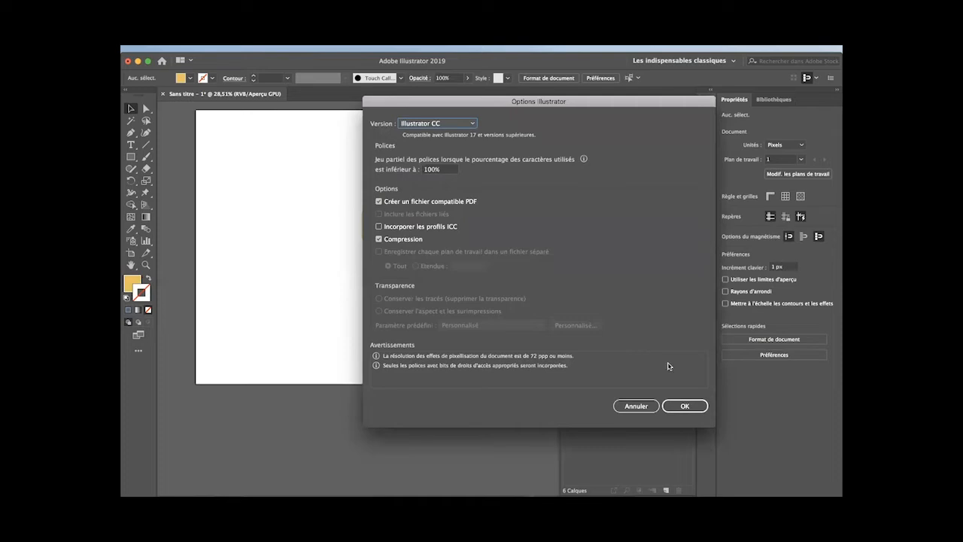
click(684, 406)
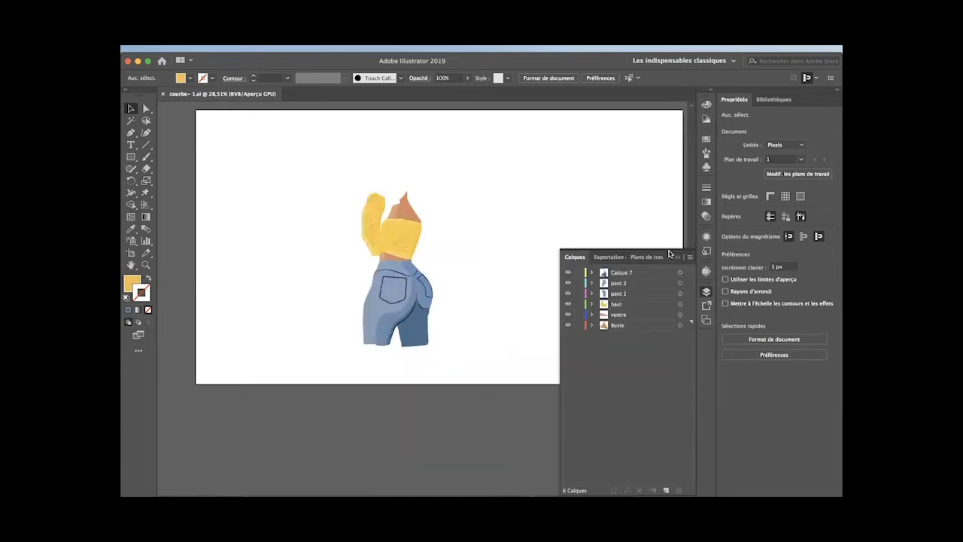
click(676, 257)
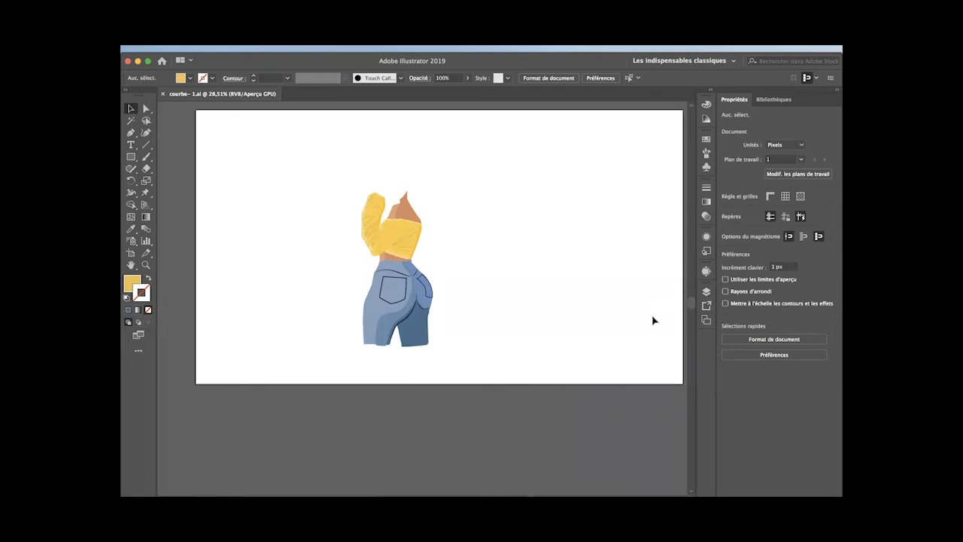
mouse_move(574, 486)
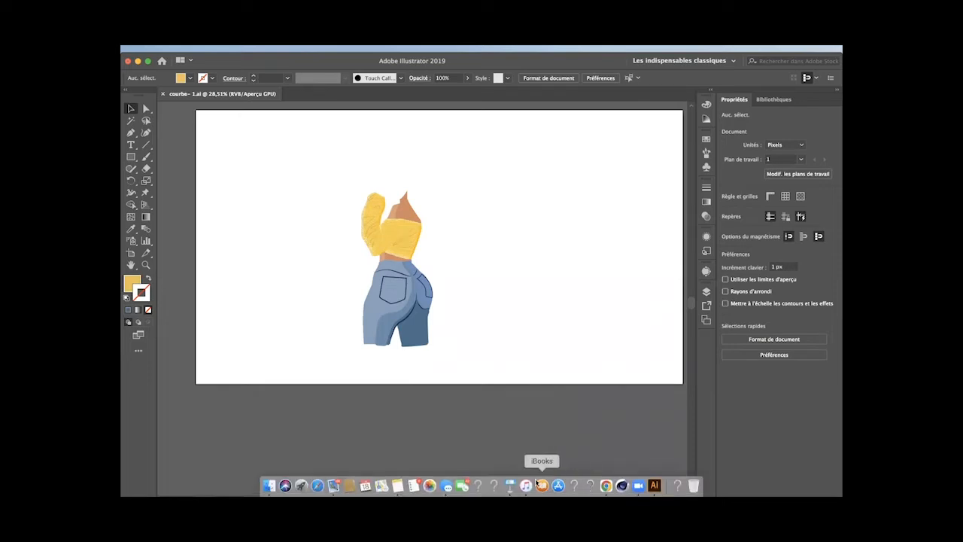
Step: Switch to Chrome and search the web for "fleurs illustration", showing only image results
click(606, 486)
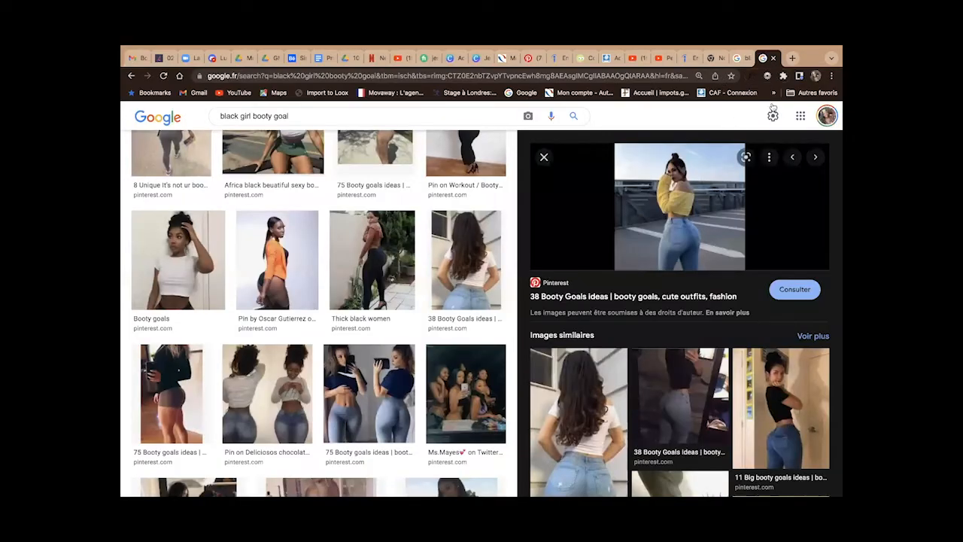
click(713, 58)
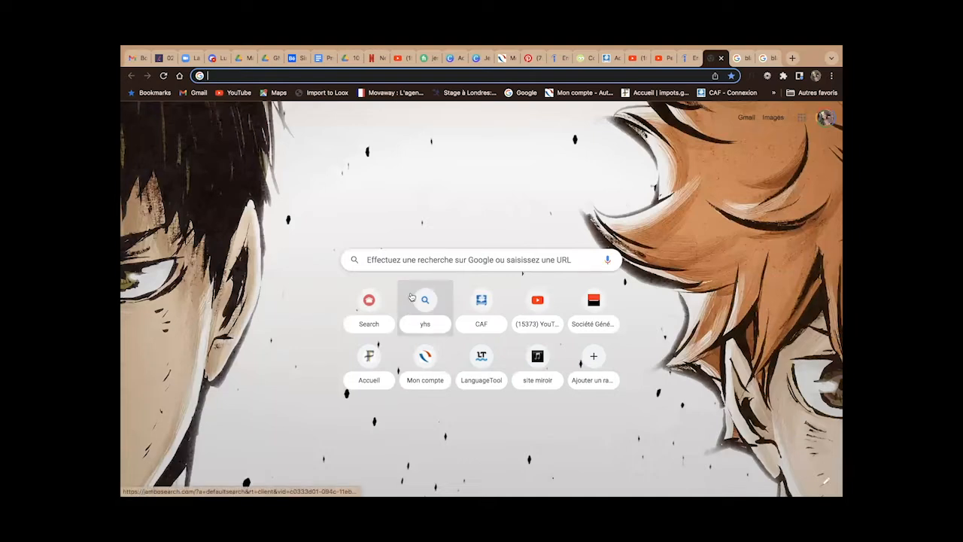
click(411, 263)
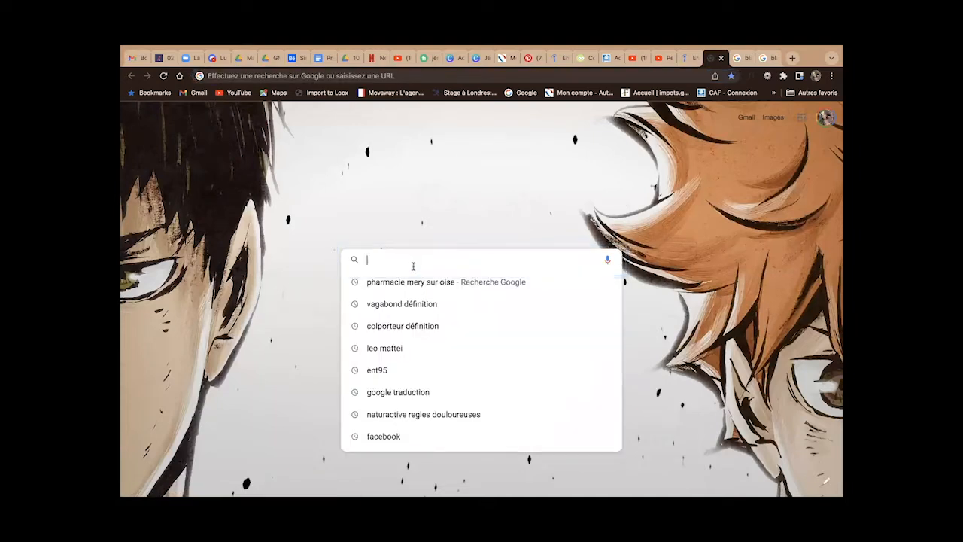
text(b)
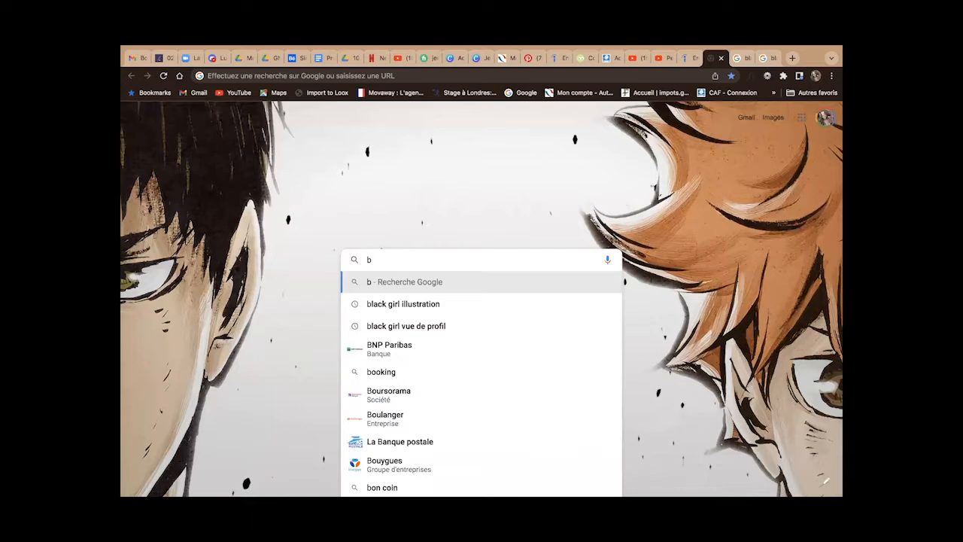
text(leurs illustration)
key(Return)
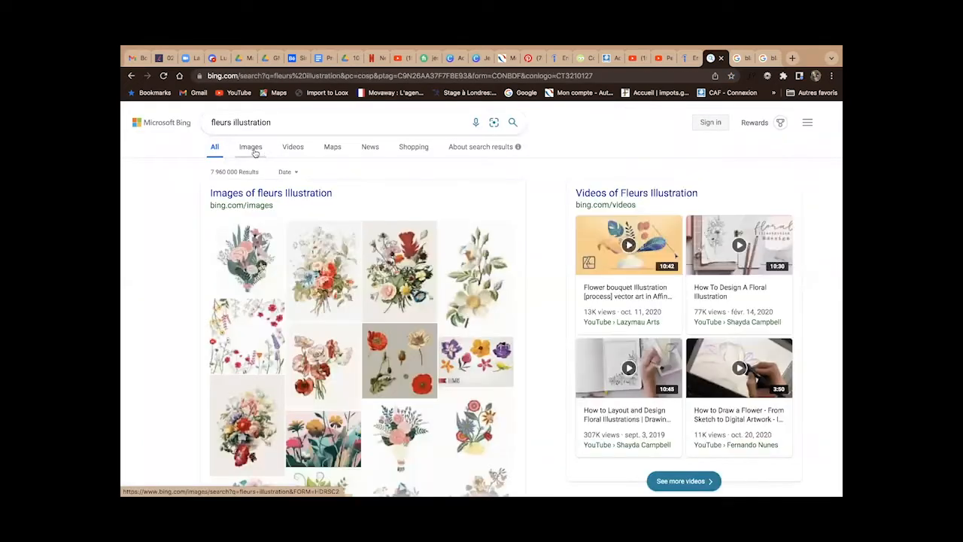
click(252, 149)
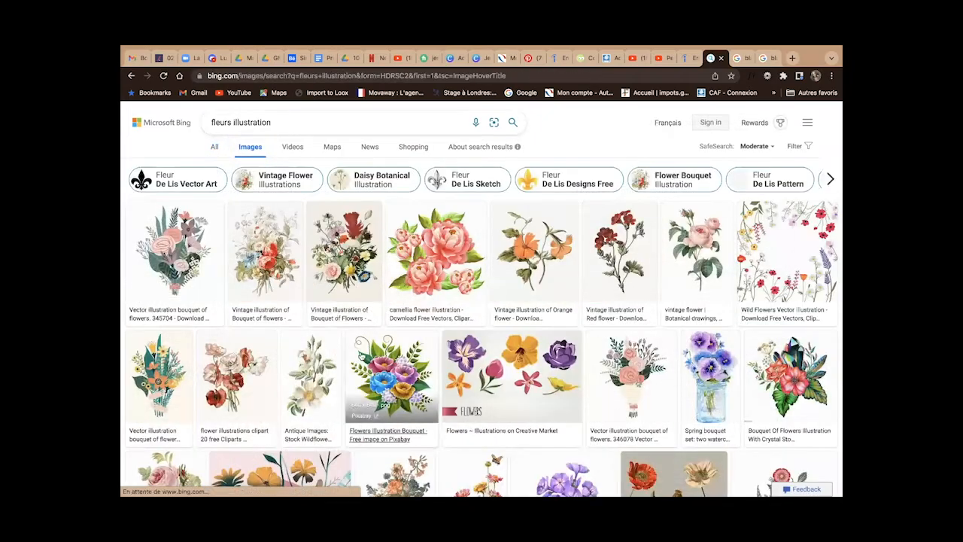
Step: Refine the image search to "fleurs illustration png"
scroll(360, 361, down, 15)
scroll(362, 360, up, 15)
click(289, 124)
text(png)
key(Return)
Step: Download the full-size PNG of the pink and yellow flower bouquet with green leaves from the image results
scroll(320, 229, down, 1)
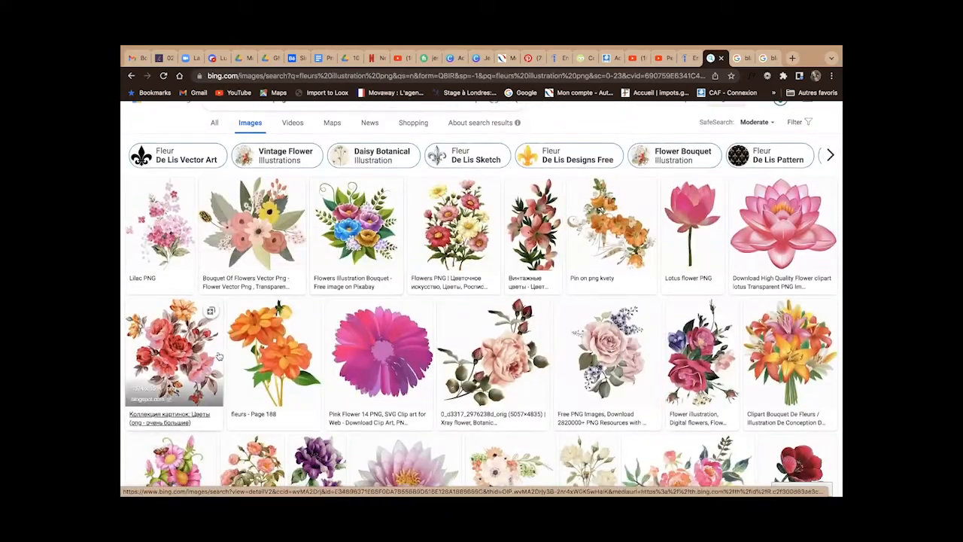
scroll(225, 346, down, 5)
scroll(253, 248, up, 5)
click(262, 218)
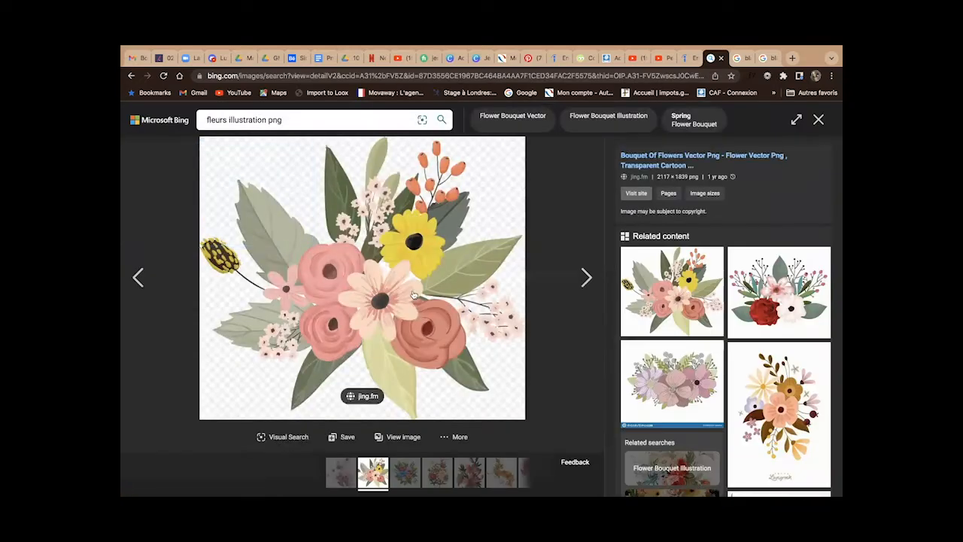
right_click(413, 295)
click(451, 305)
key(Return)
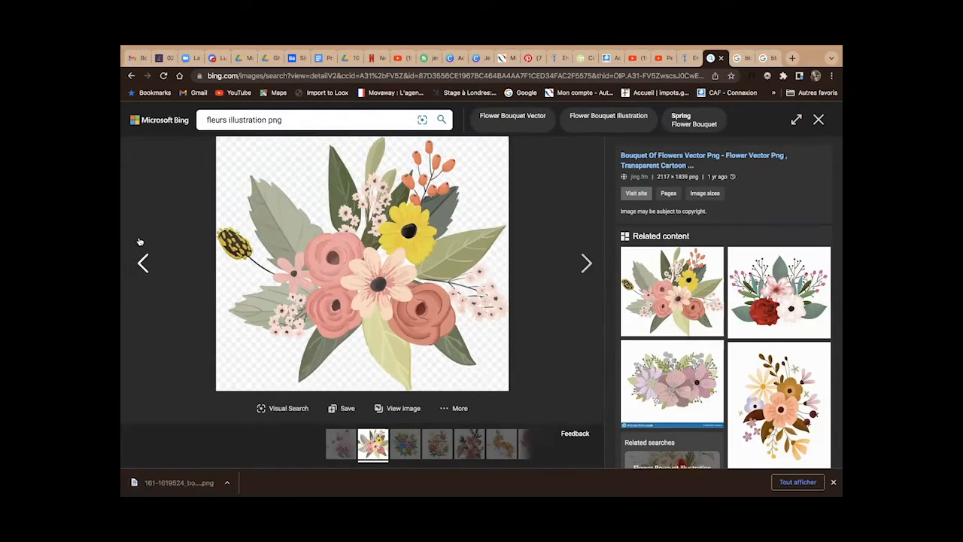
Step: Open the red and orange rose bouquet from the image results and download it as a PNG
click(769, 300)
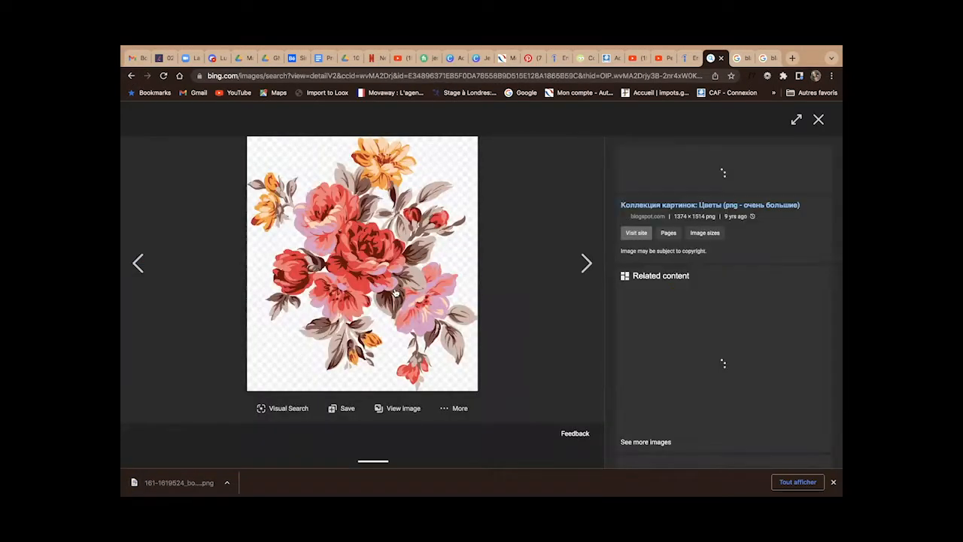
right_click(398, 290)
click(427, 313)
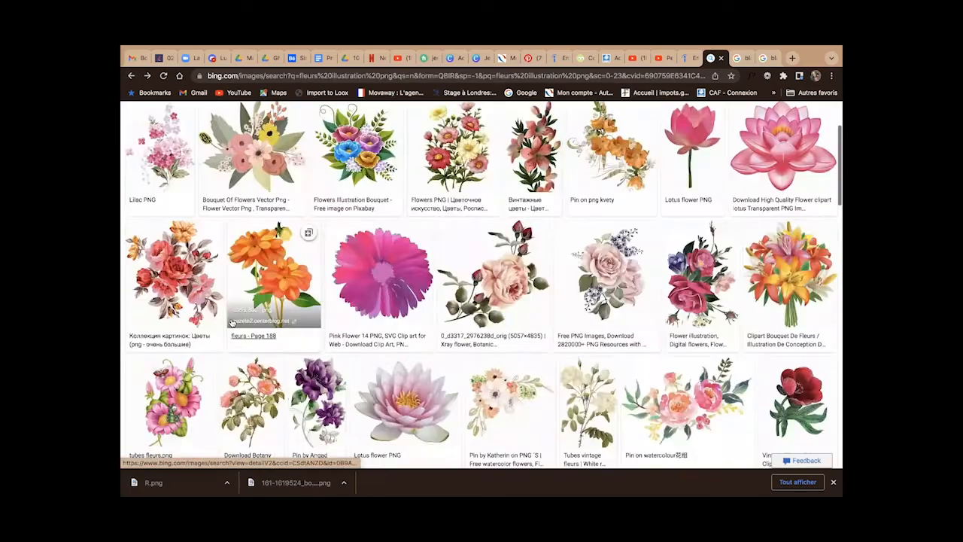
Step: Find the pale blue daisy with a yellow centre at the end of the image results and download its PNG
scroll(231, 322, down, 5)
scroll(232, 322, down, 15)
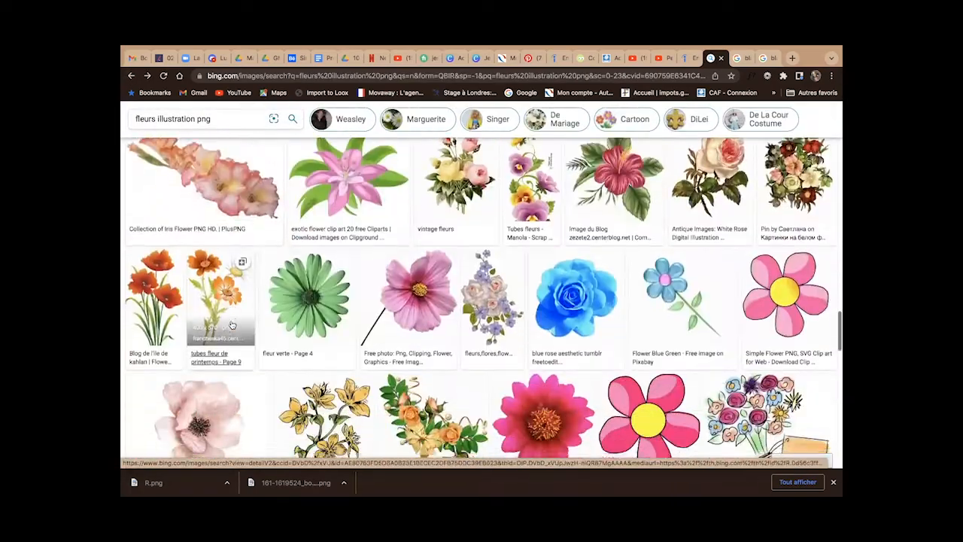
scroll(232, 325, down, 5)
click(506, 218)
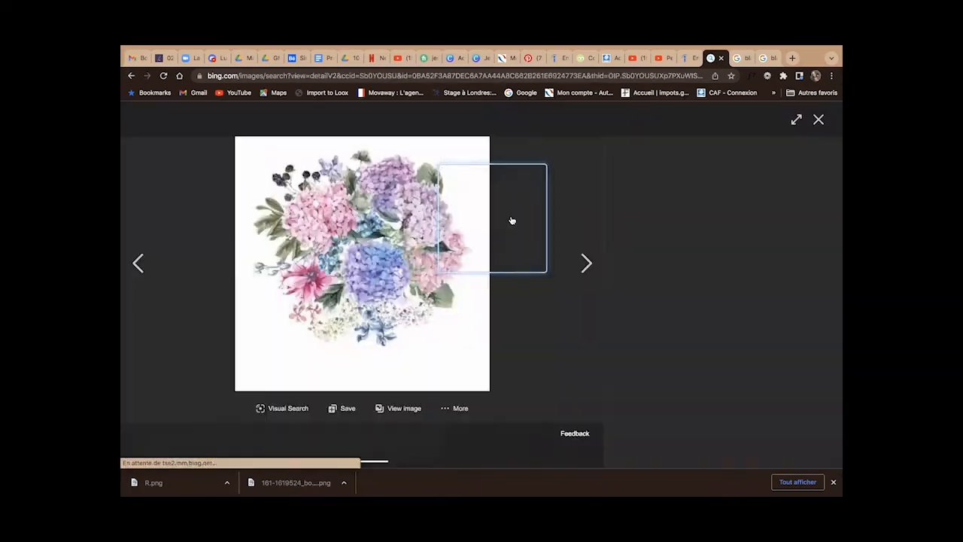
click(131, 75)
scroll(273, 255, down, 5)
scroll(273, 256, up, 2)
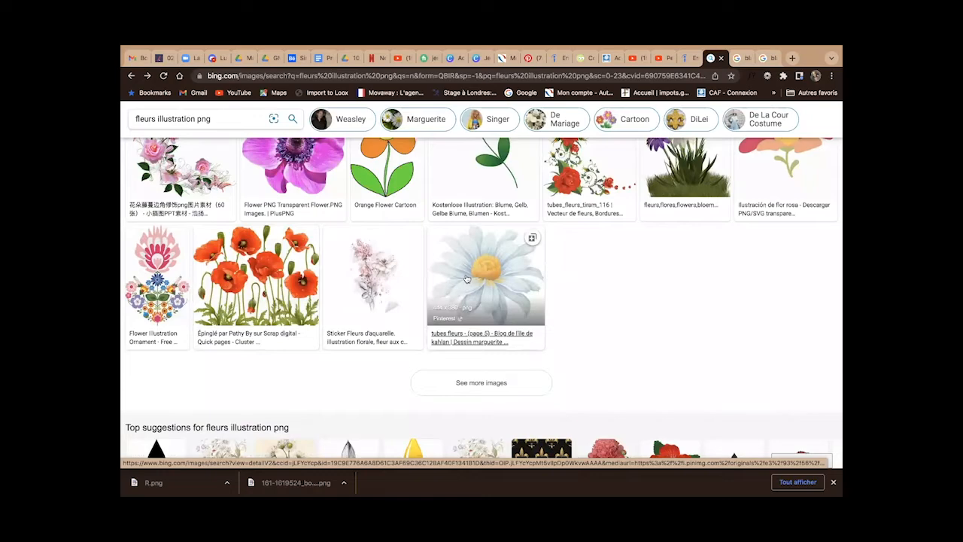
click(468, 279)
right_click(399, 249)
click(413, 267)
key(Return)
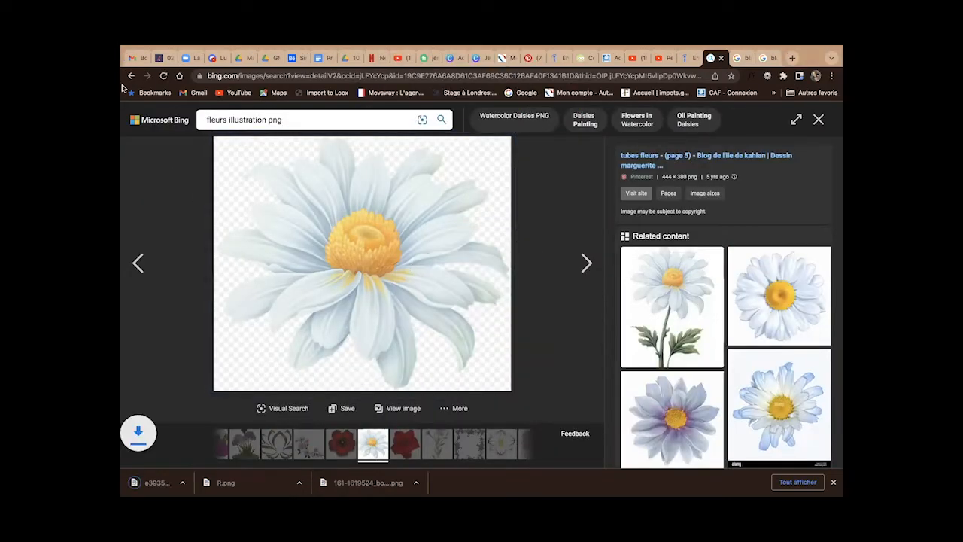
click(131, 75)
scroll(276, 322, up, 8)
scroll(276, 322, up, 10)
scroll(576, 423, down, 4)
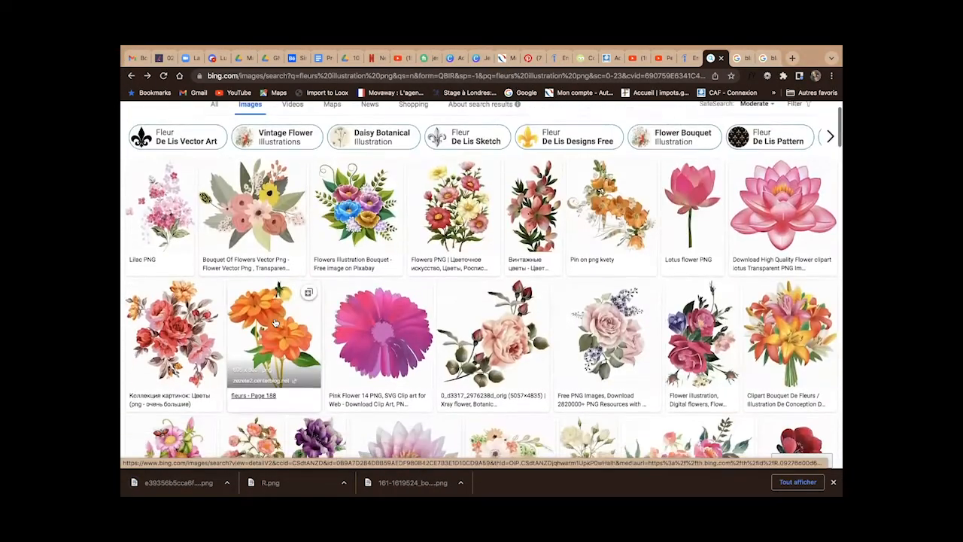
Step: Switch to Illustrator and create a new blank document
click(655, 484)
click(199, 49)
click(215, 62)
click(722, 400)
Step: Place the downloaded flower bouquet PNG from the web design projects folder near the artboard's centre, about 952 × 827 px
click(202, 50)
click(242, 198)
scroll(455, 197, down, 3)
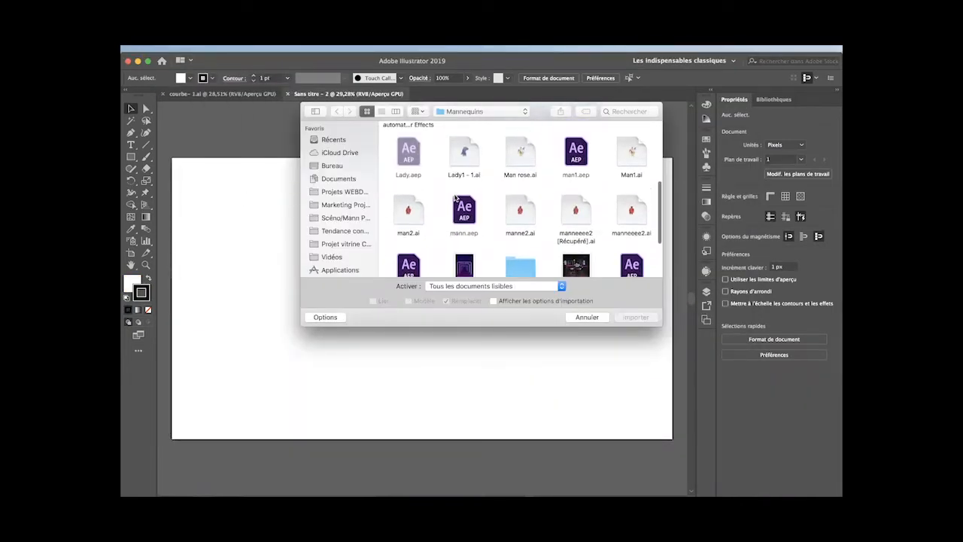
click(344, 192)
click(520, 166)
click(636, 317)
drag(577, 360, 578, 361)
drag(520, 332, 495, 322)
click(559, 324)
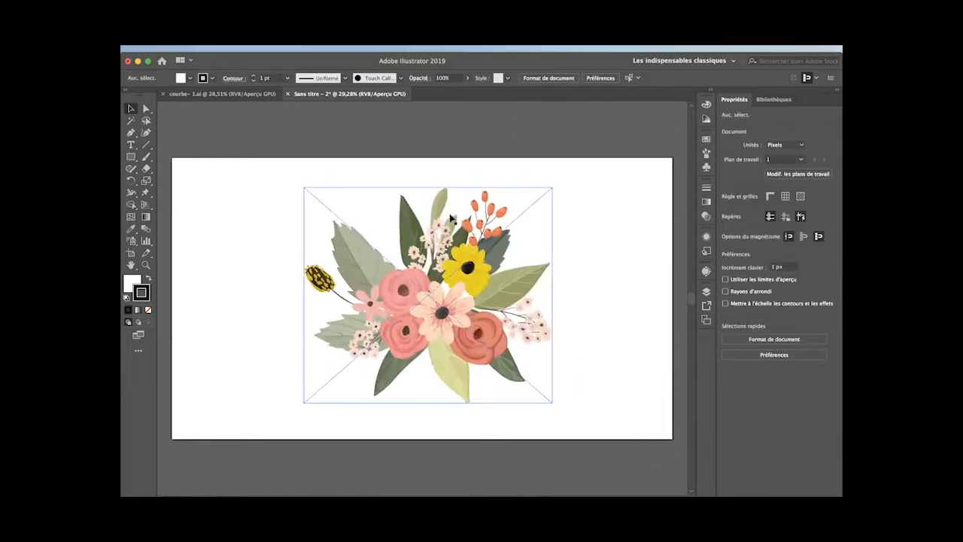
Step: Trace the placed bouquet with Image Trace using the 16-colour preset, accept the large-image tracing, and close the trace settings
click(423, 50)
click(456, 415)
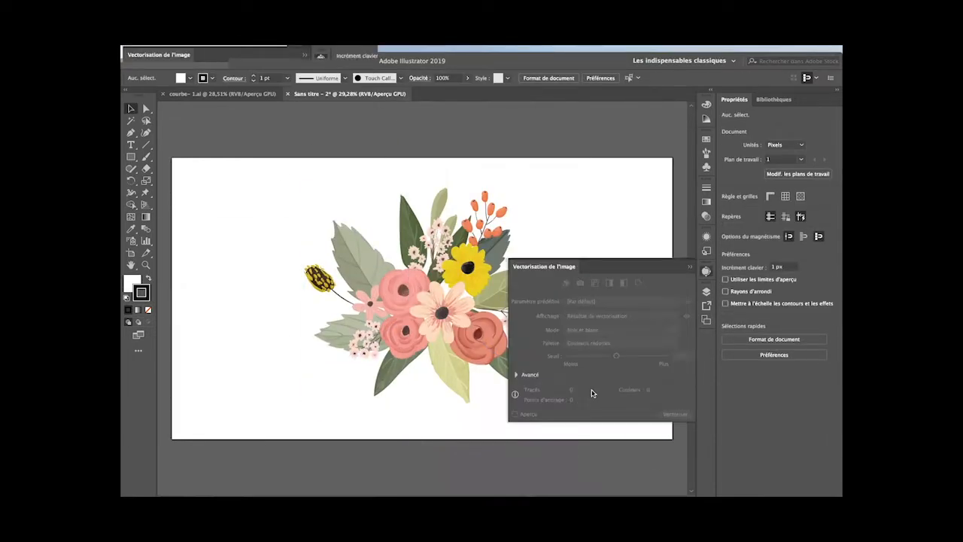
key(super+a)
click(604, 331)
click(595, 342)
click(595, 301)
click(610, 381)
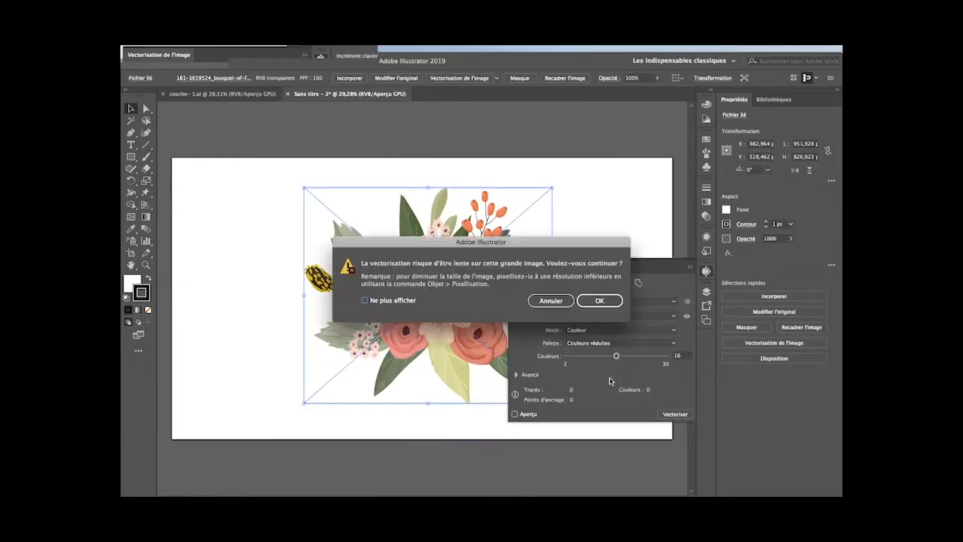
click(581, 302)
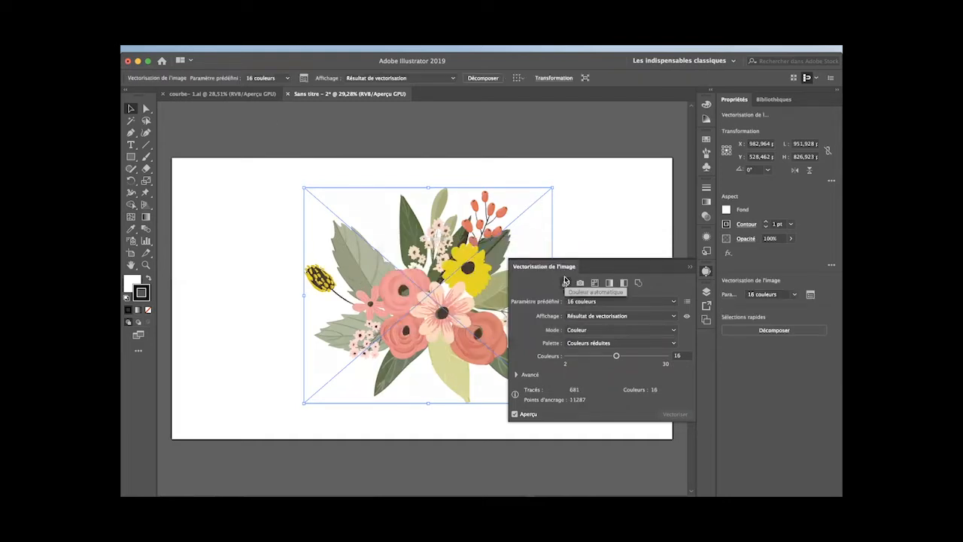
click(690, 265)
click(636, 222)
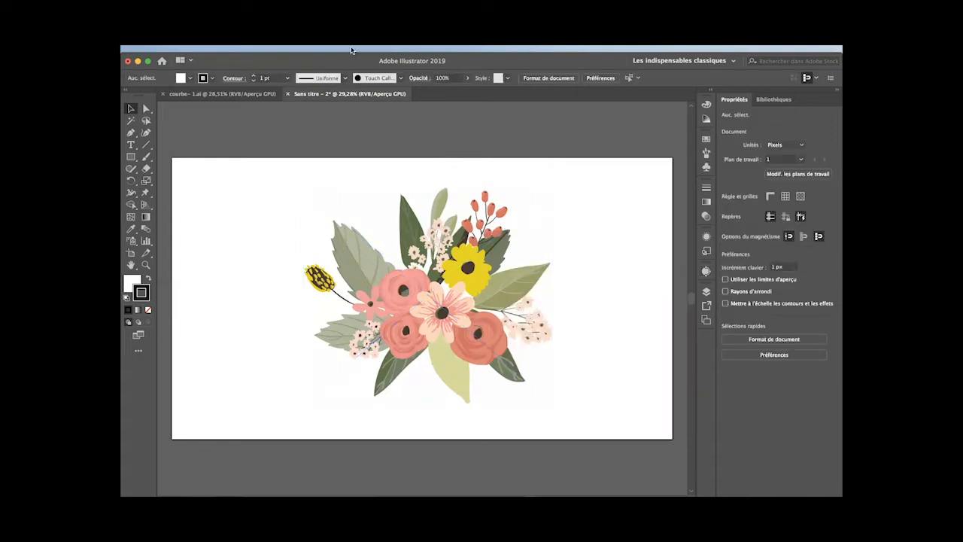
mouse_move(351, 50)
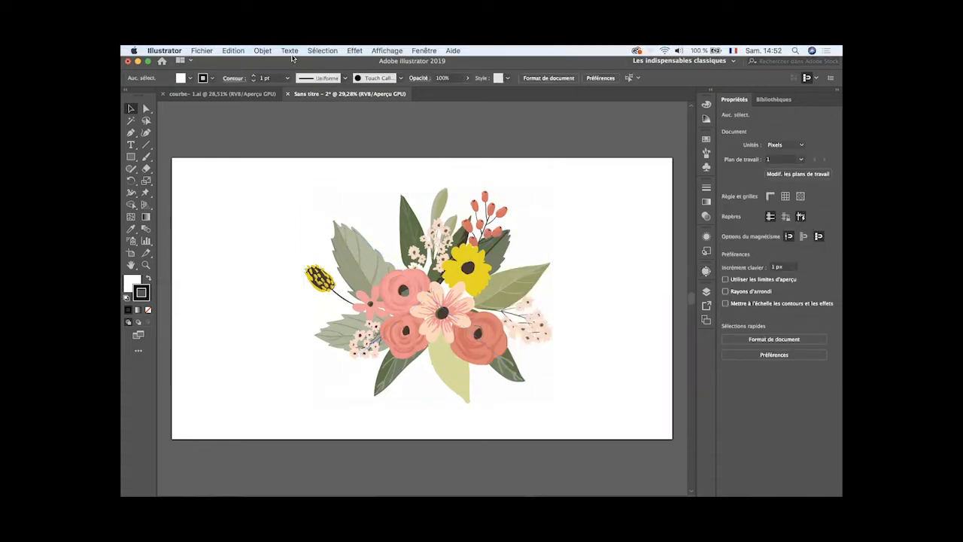
click(706, 304)
click(678, 257)
Step: Isolate the transparent background path inside the traced bouquet's group and leave isolation mode
click(322, 212)
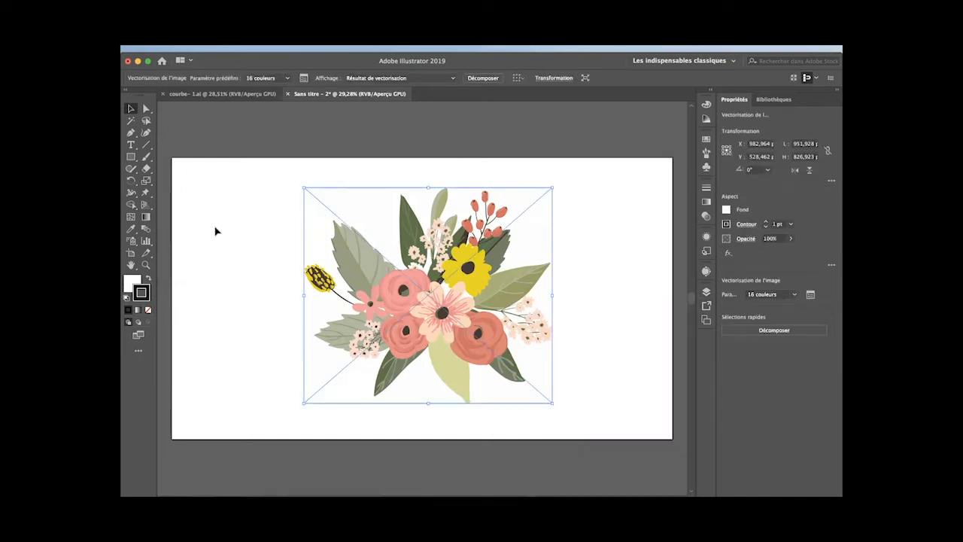
double_click(536, 234)
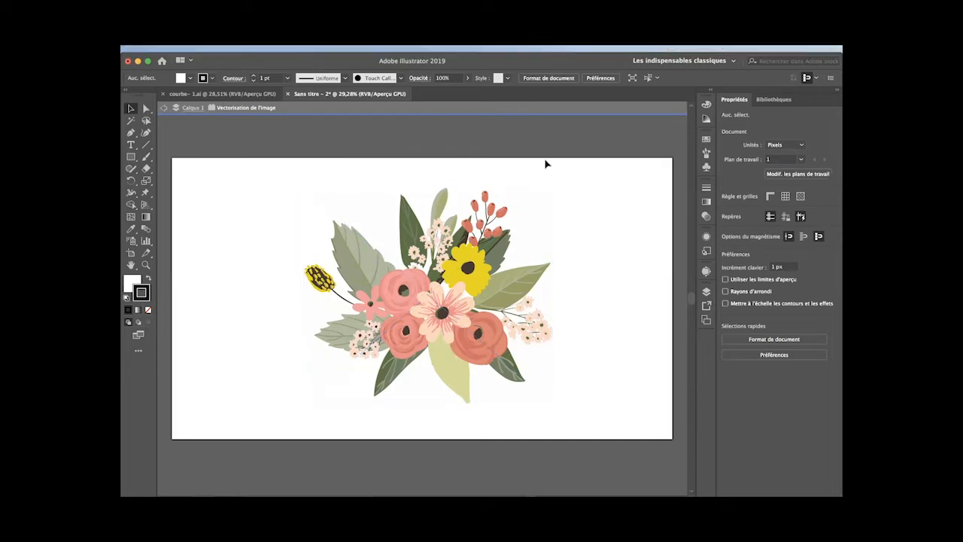
mouse_move(619, 60)
mouse_down()
mouse_move(687, 22)
mouse_move(696, 34)
mouse_move(668, 78)
mouse_move(659, 76)
mouse_up()
double_click(413, 236)
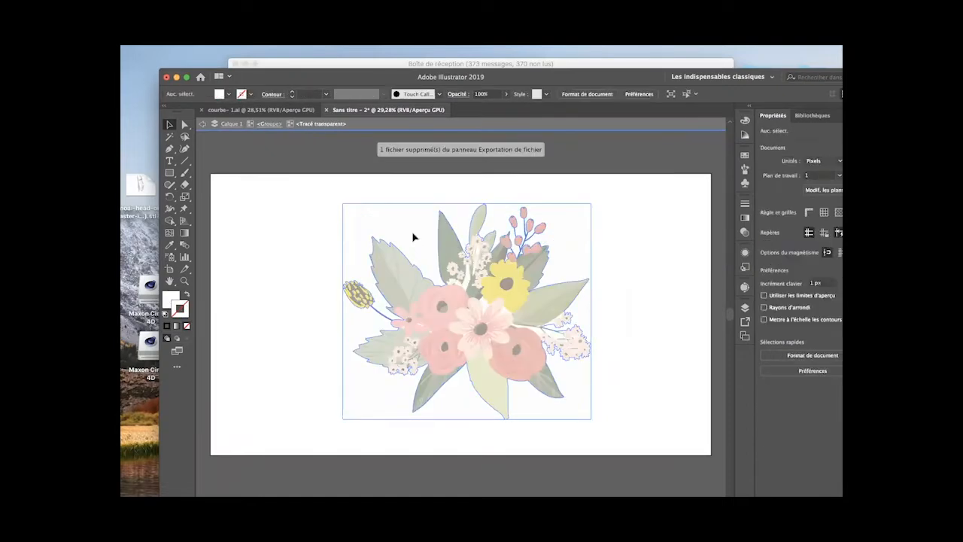
click(201, 124)
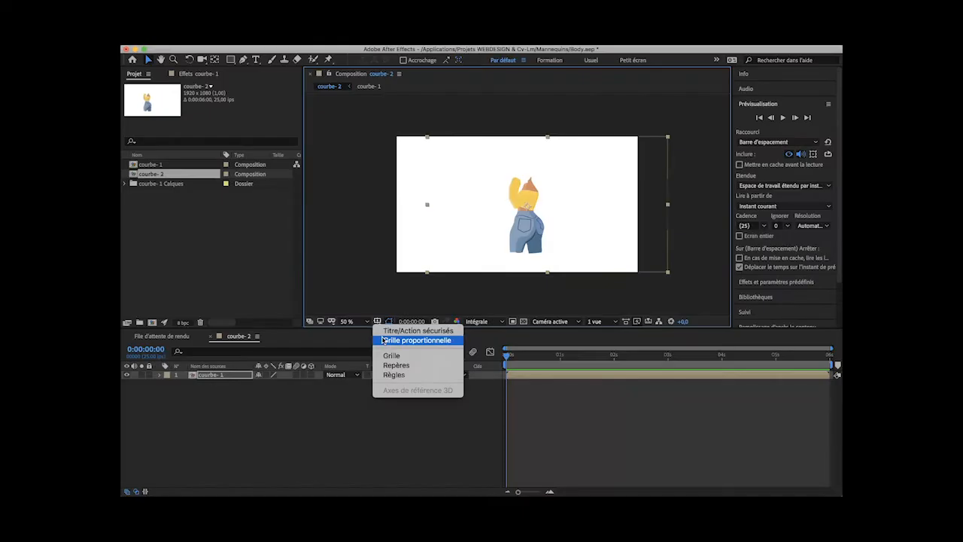
Step: In After Effects, show the Title/Action Safe guides and nudge the "courbe- 1" layer left until the figure is centred in "courbe- 2"
click(418, 331)
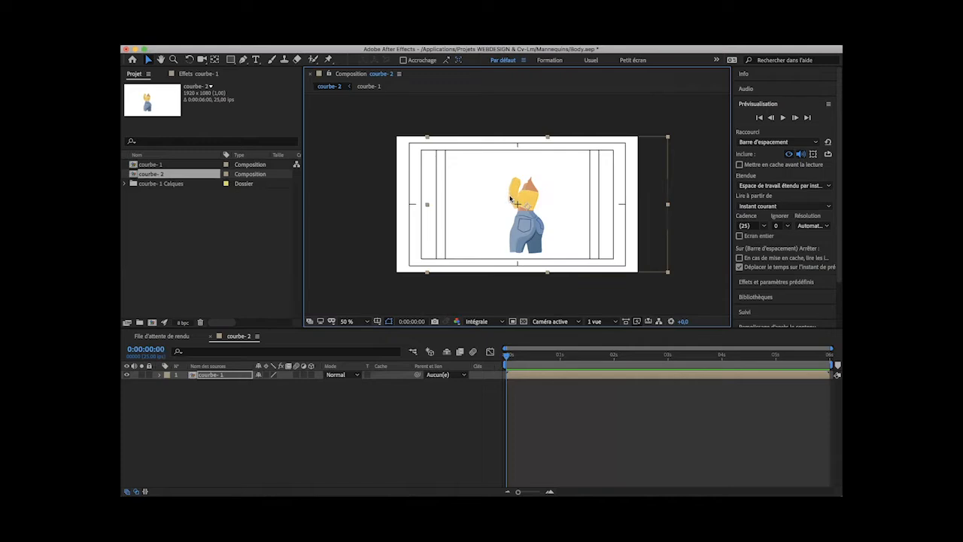
key(Left)
key(Left)
key(Left)
key(Left)
key(Left)
key(Left)
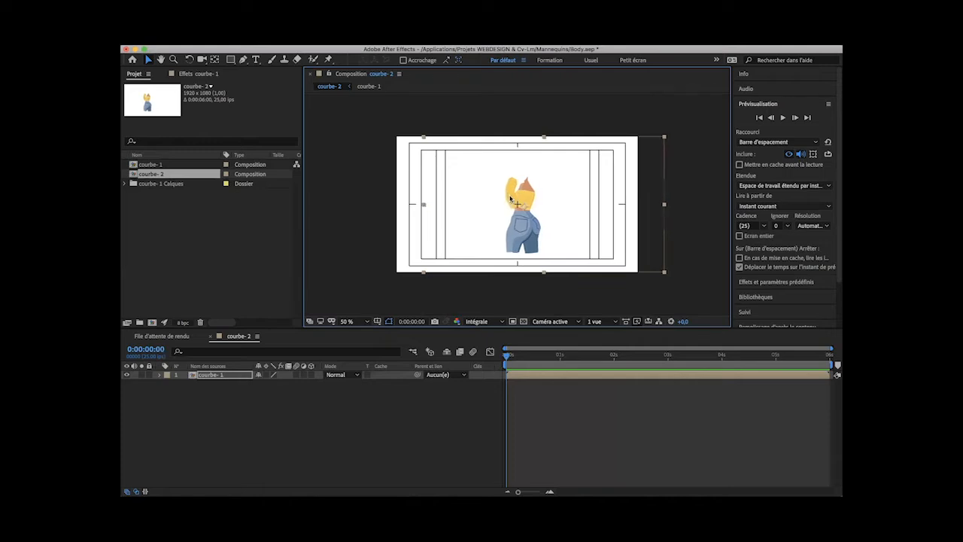
key(Left)
key(Left)
key(Left)
key(Left)
key(Left)
key(Left)
key(Left)
key(Left)
key(Left)
key(Left)
key(Left)
key(Left)
key(Left)
key(Left)
key(Left)
key(Left)
key(Left)
key(Left)
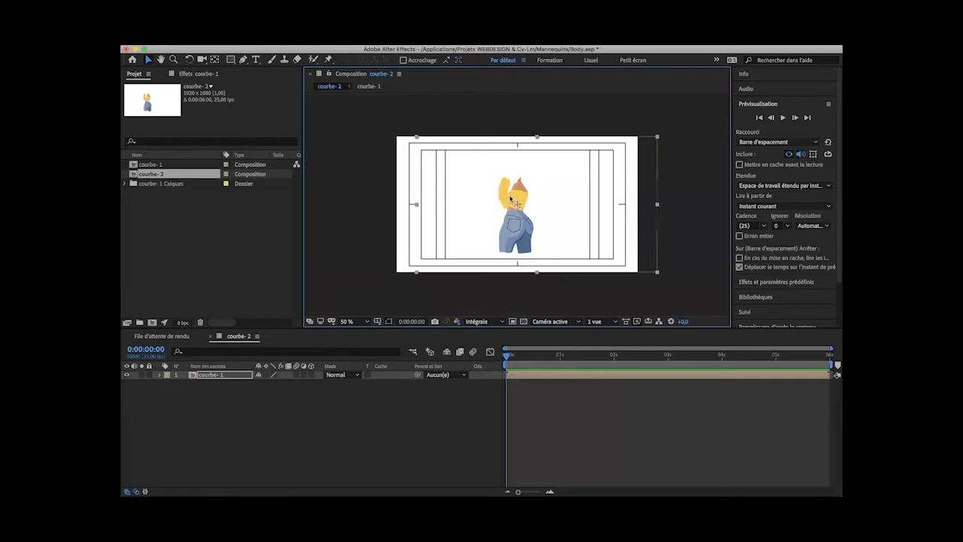
click(399, 441)
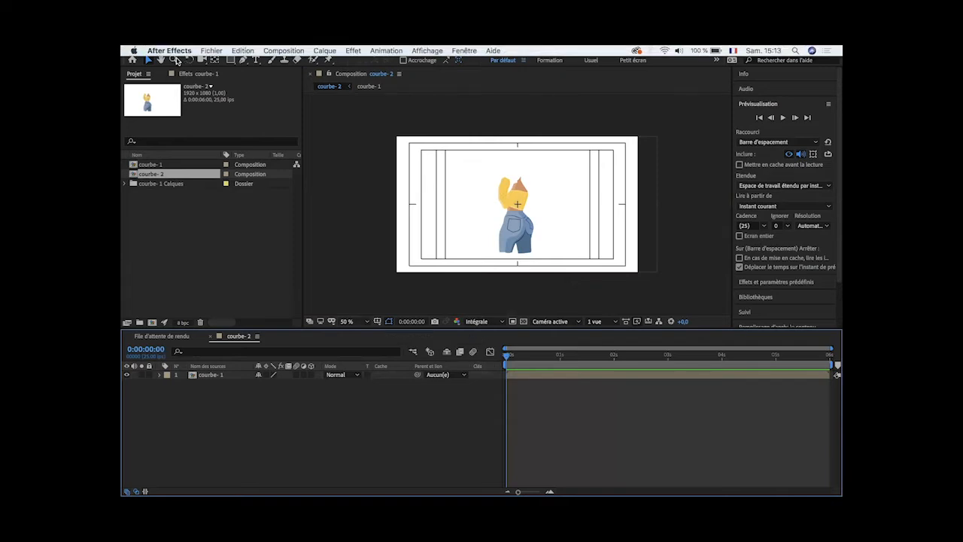
Step: Import the "fleurs" file as a layered composition and add it above the "courbe- 1" layer in "courbe- 2"
click(211, 51)
mouse_move(266, 181)
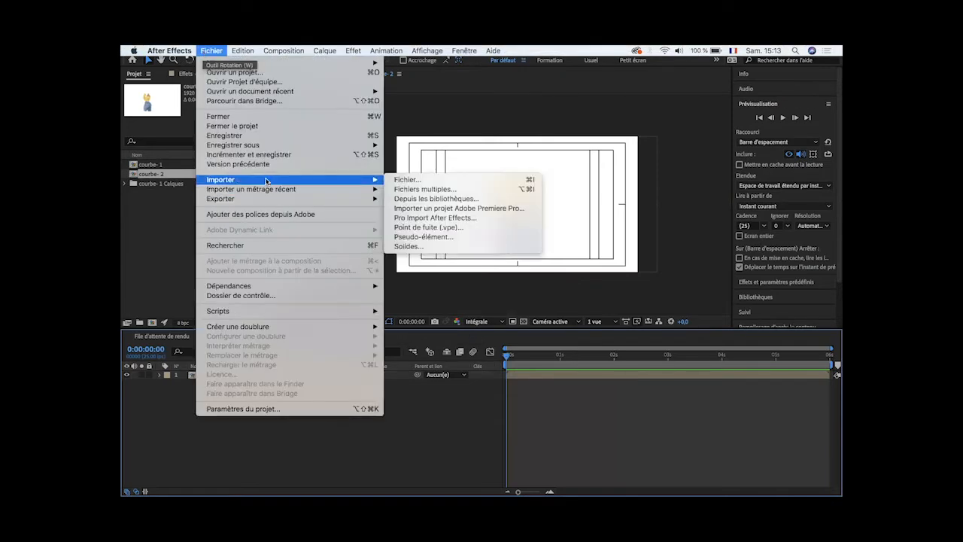
click(402, 180)
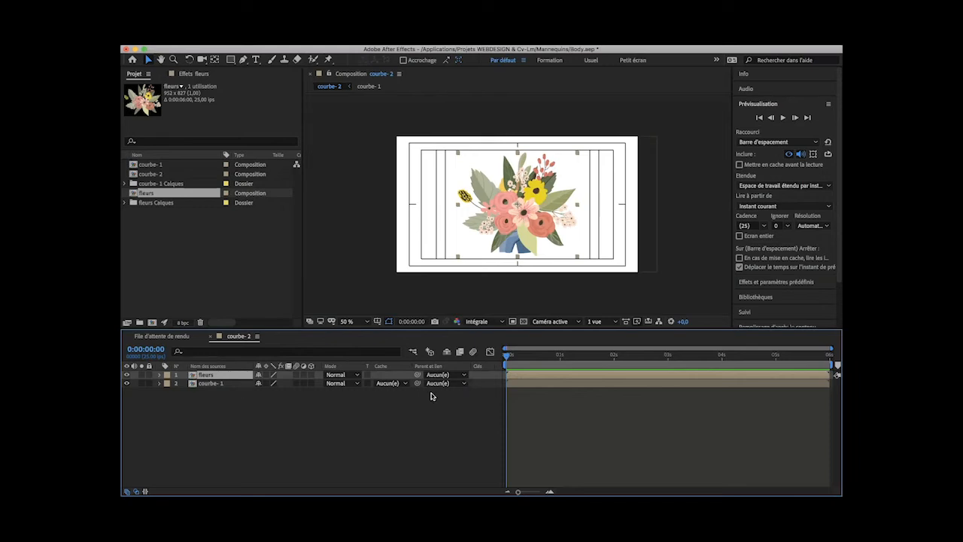
Step: Switch to Chrome and change the image search to "fleurs illustration" without the PNG term
click(606, 486)
scroll(332, 245, down, 3)
scroll(333, 245, up, 6)
double_click(278, 123)
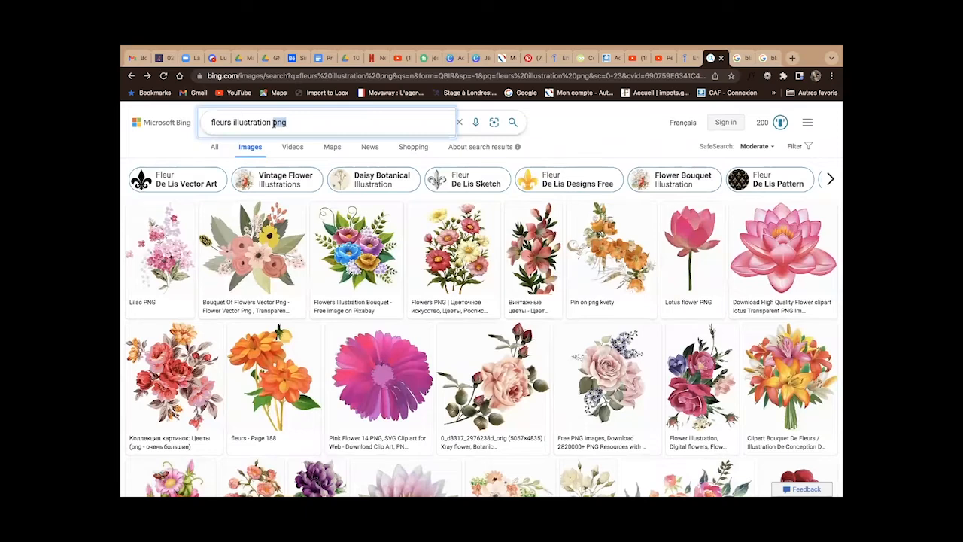
key(BackSpace)
key(Return)
scroll(301, 256, down, 2)
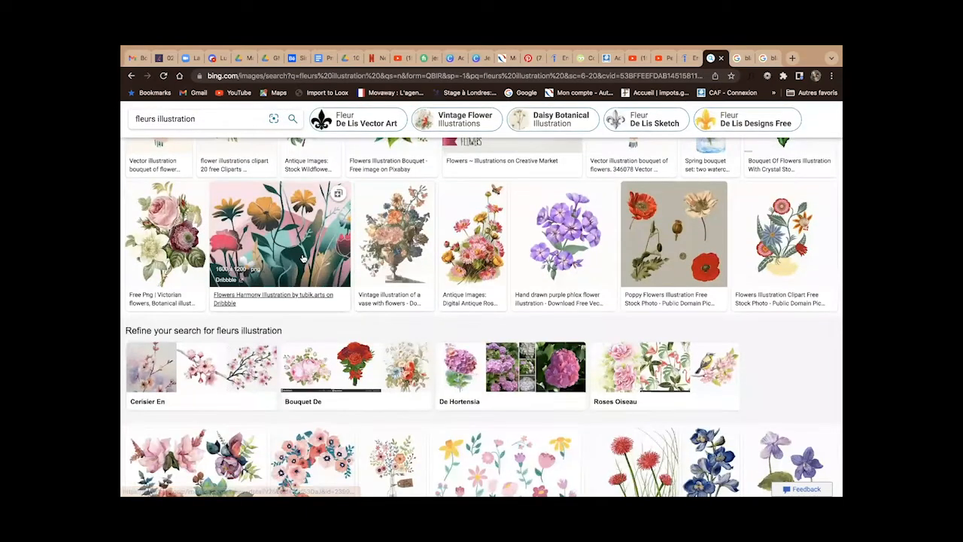
Step: Open the "Flowers Harmony Illustration" result and save its image to the "Projets WEBDESIGN & Cv-Lm" folder
click(301, 259)
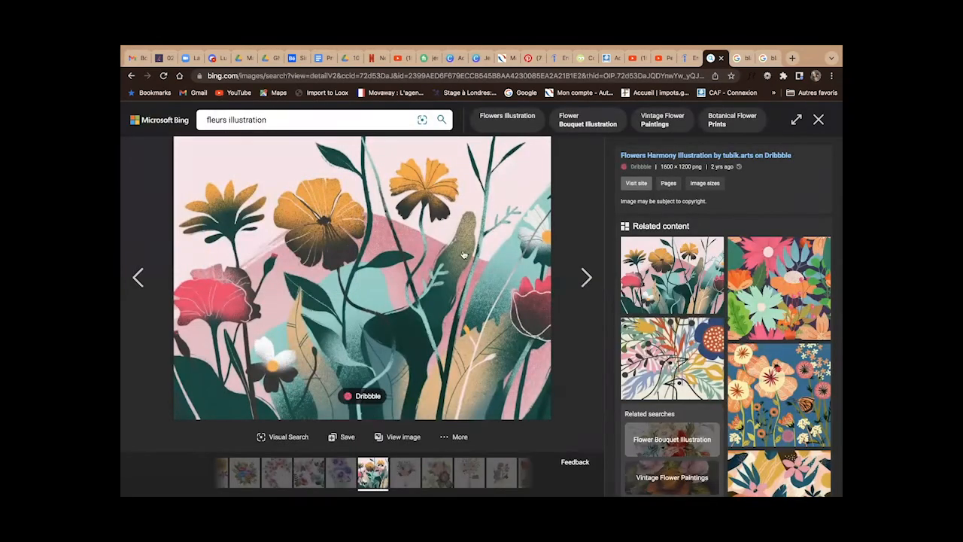
right_click(381, 269)
click(410, 283)
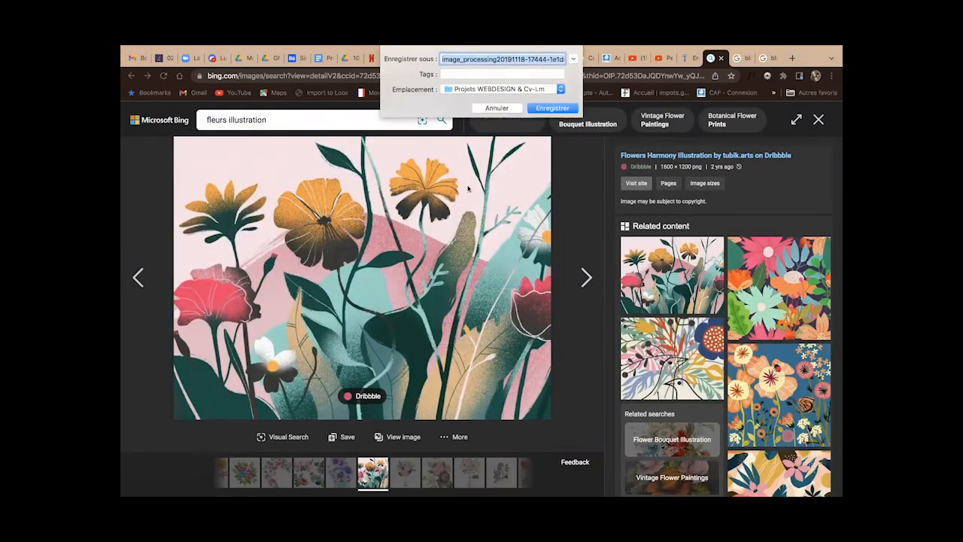
click(543, 110)
Step: Find the orange "Tequila Sunrise" floral painting in the related content and save its image
scroll(760, 323, down, 5)
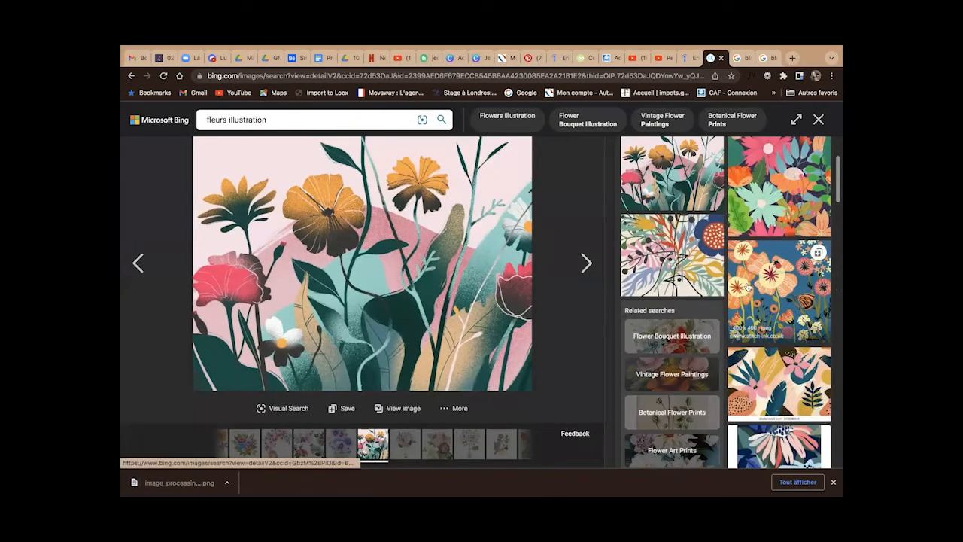
scroll(759, 323, down, 10)
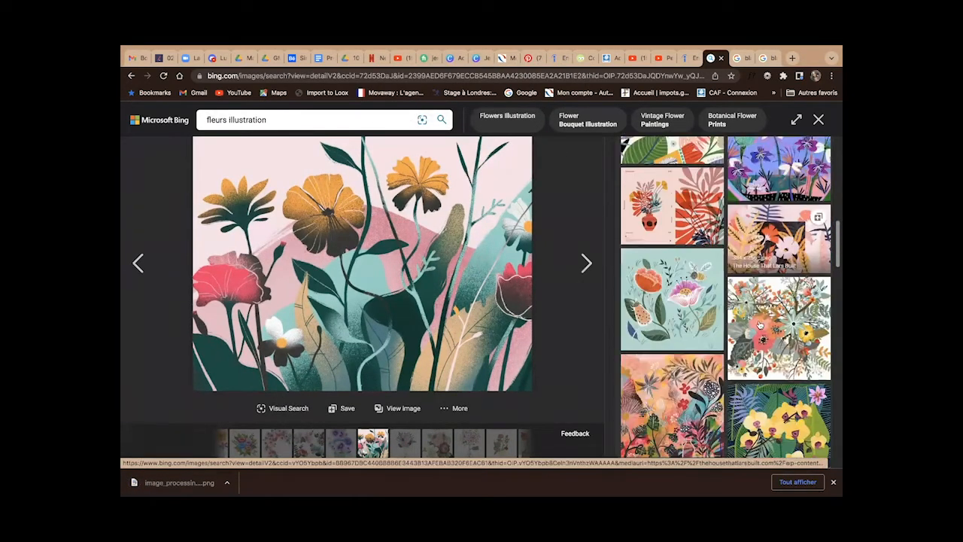
scroll(759, 325, down, 3)
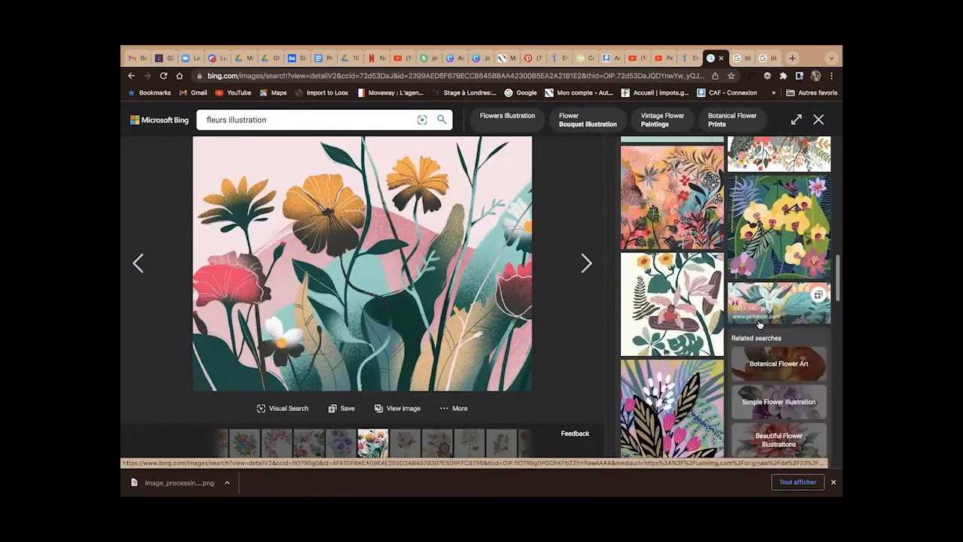
click(670, 194)
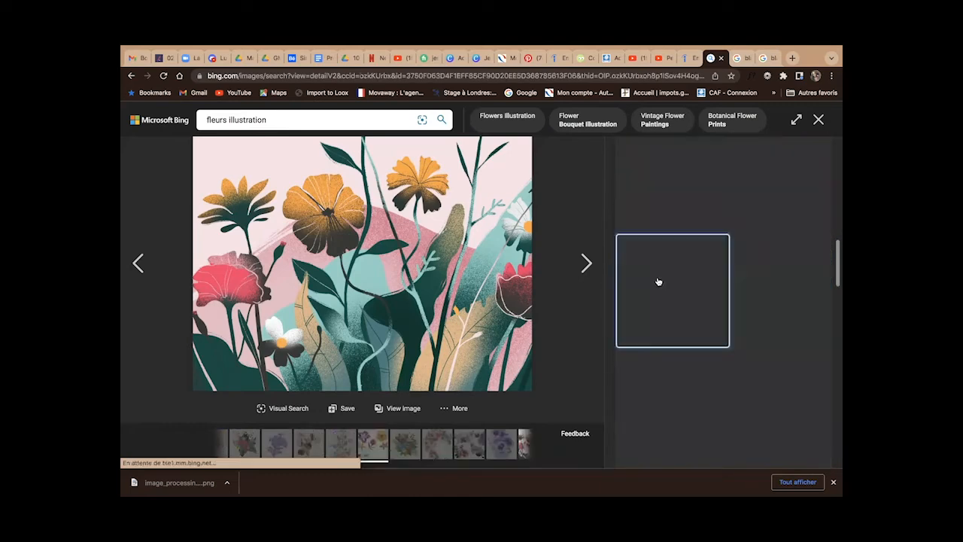
scroll(662, 286, down, 4)
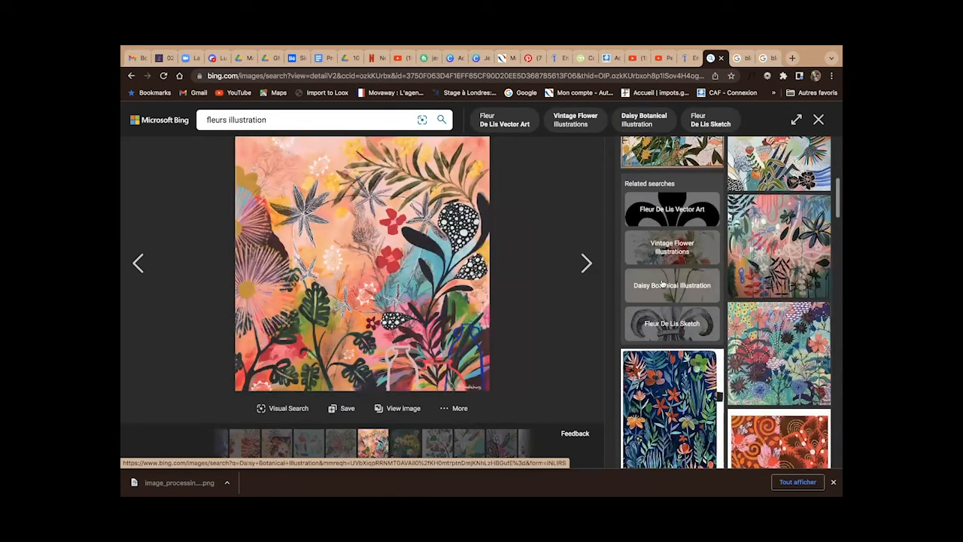
right_click(399, 259)
click(425, 268)
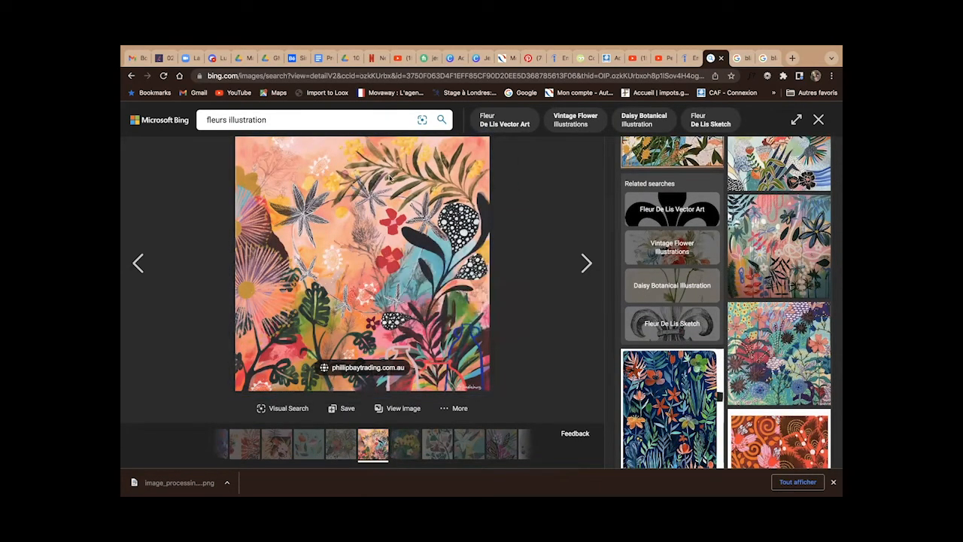
click(539, 109)
Step: Browse the related floral artworks for another background candidate, open the striped-leaf collage painting, and return to "Tequila Sunrise"
scroll(783, 345, down, 5)
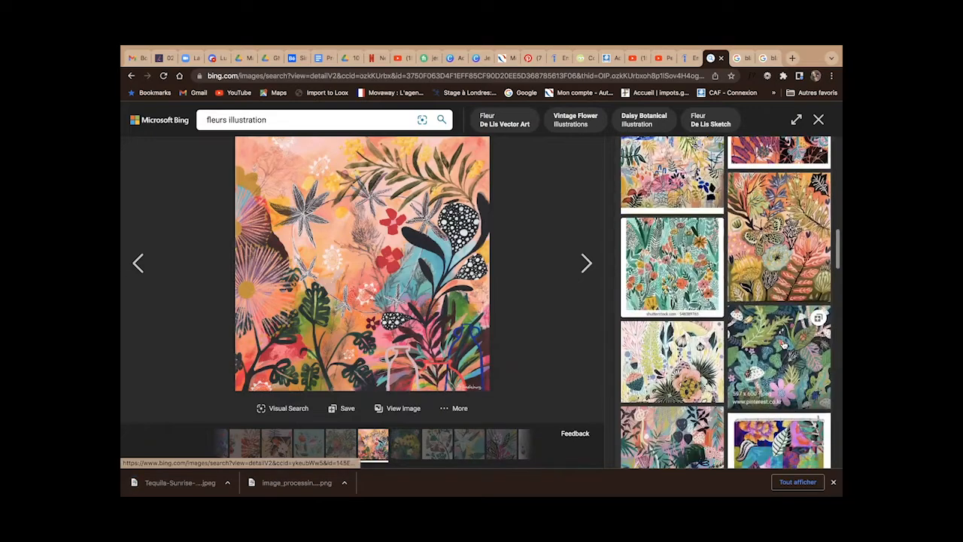
scroll(783, 345, down, 5)
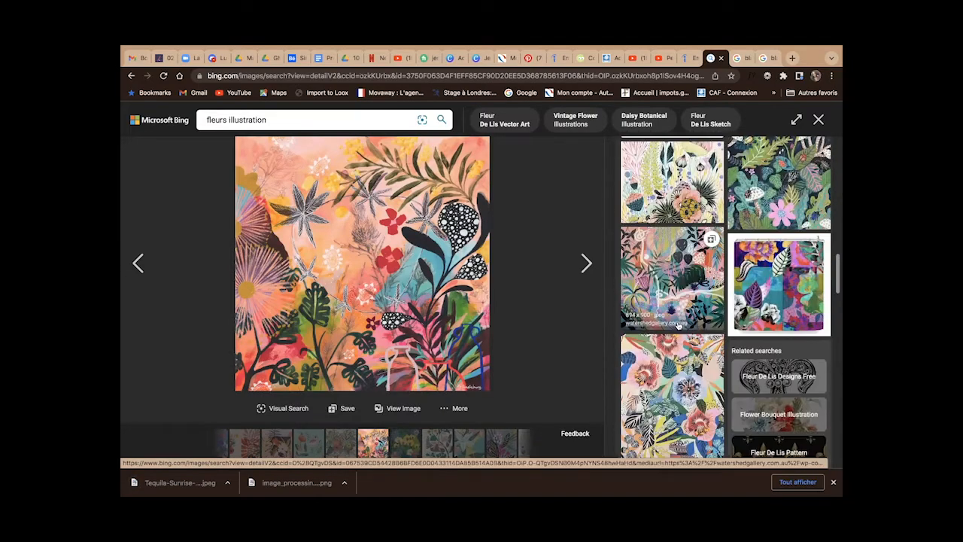
scroll(665, 284, down, 10)
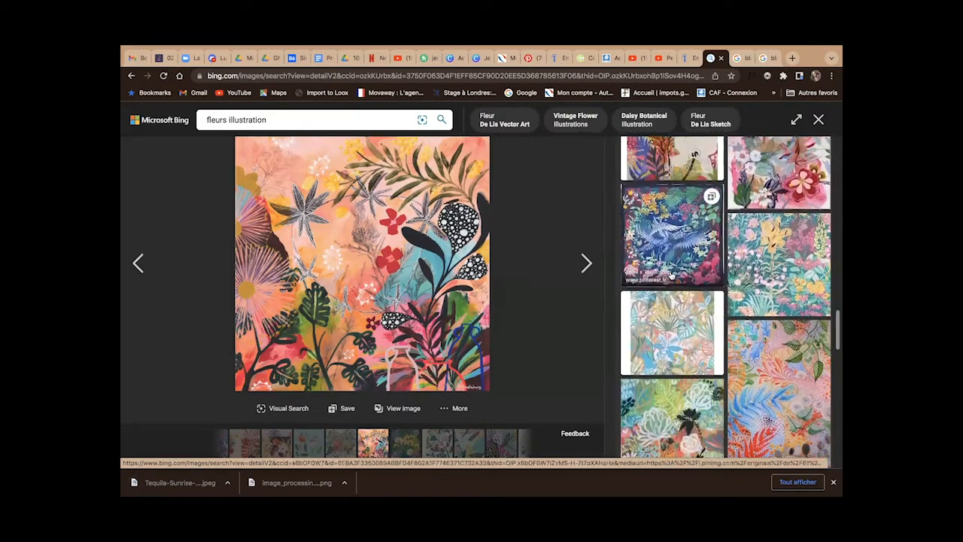
scroll(672, 277, up, 3)
scroll(699, 309, down, 6)
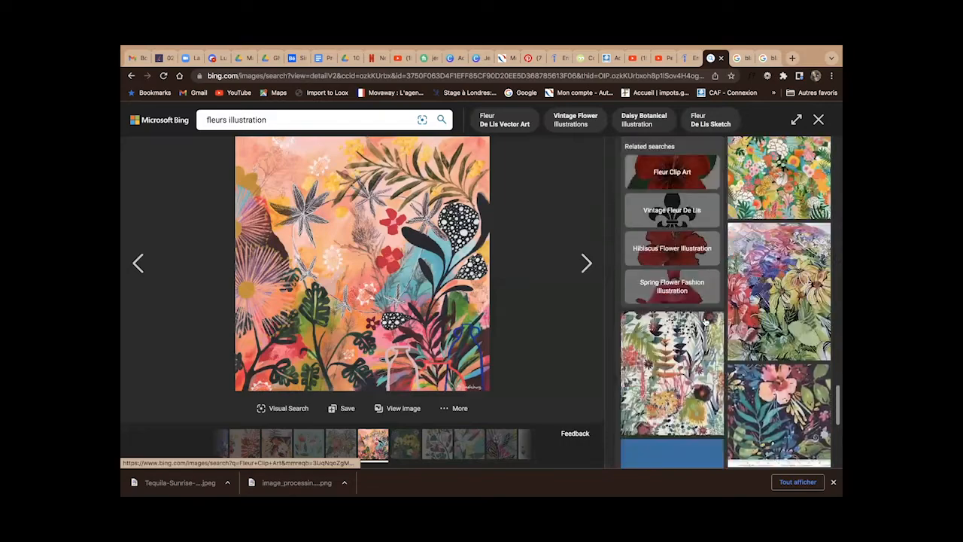
scroll(705, 321, down, 2)
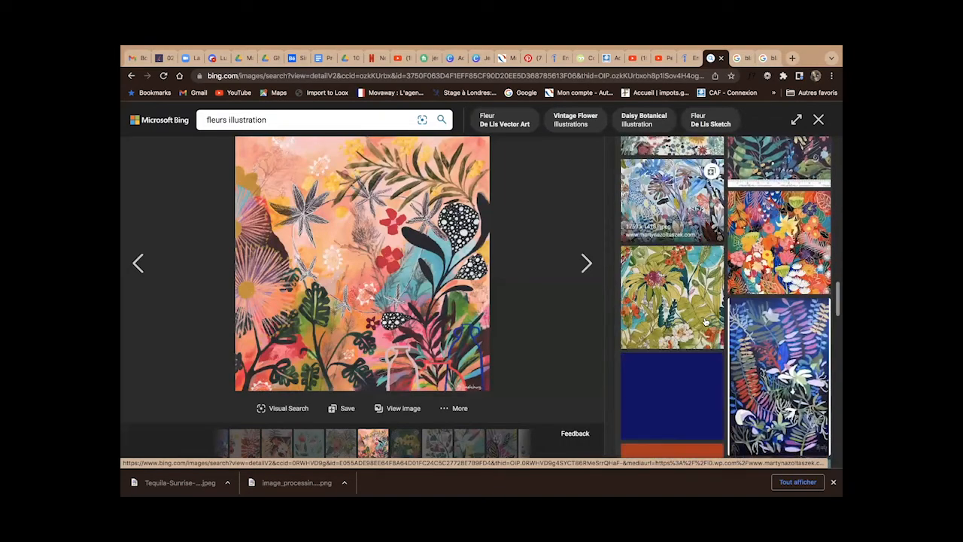
scroll(705, 321, up, 10)
scroll(705, 321, up, 5)
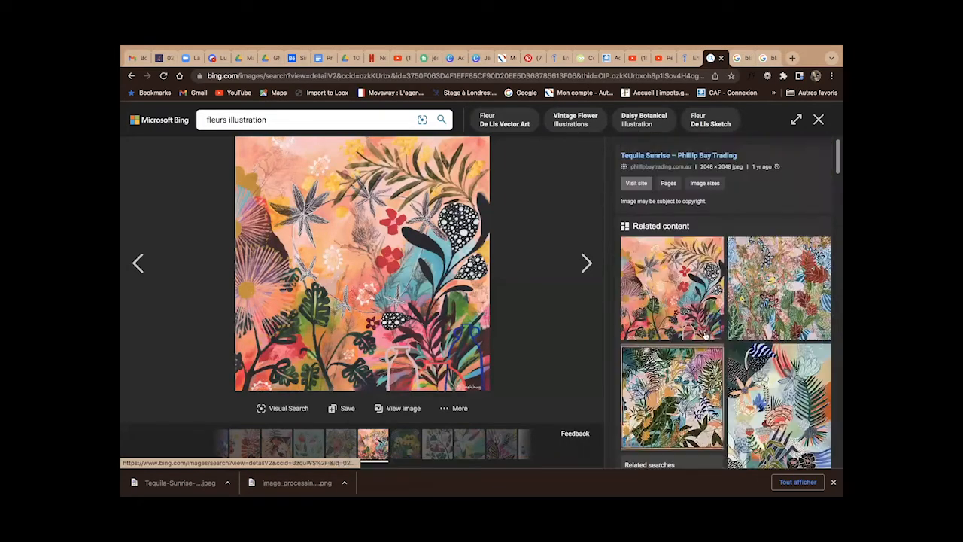
scroll(783, 268, down, 4)
click(778, 255)
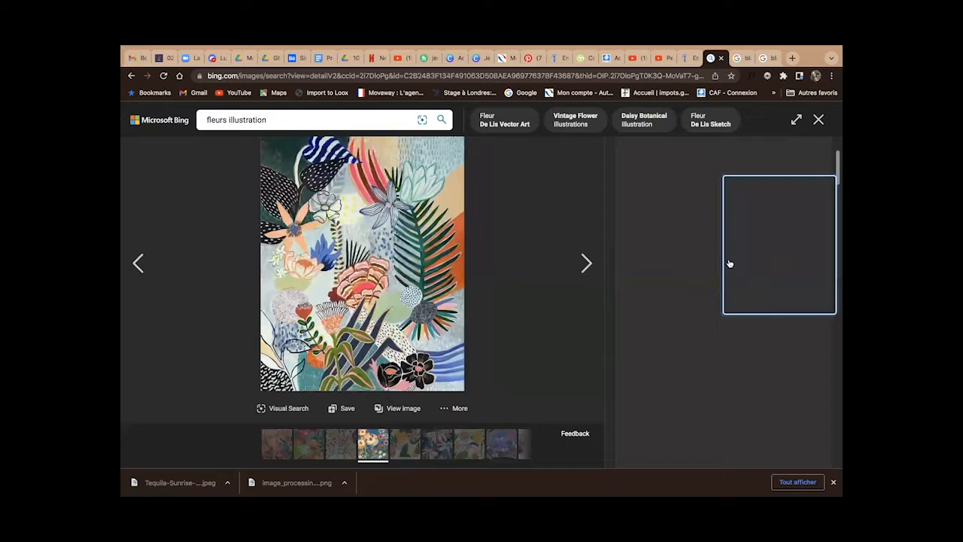
click(131, 76)
Step: Open the related "Garden Breeze" painting and save its image
scroll(677, 432, down, 3)
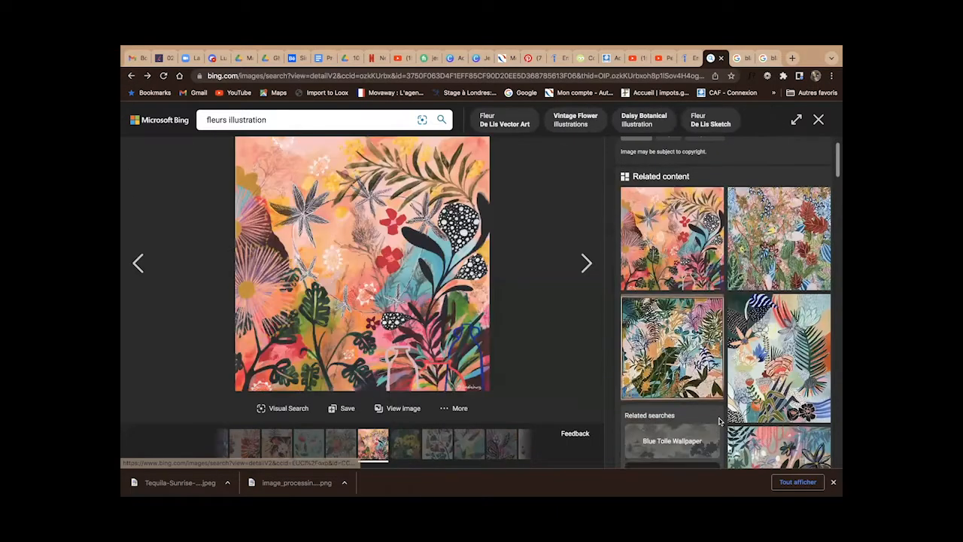
click(775, 316)
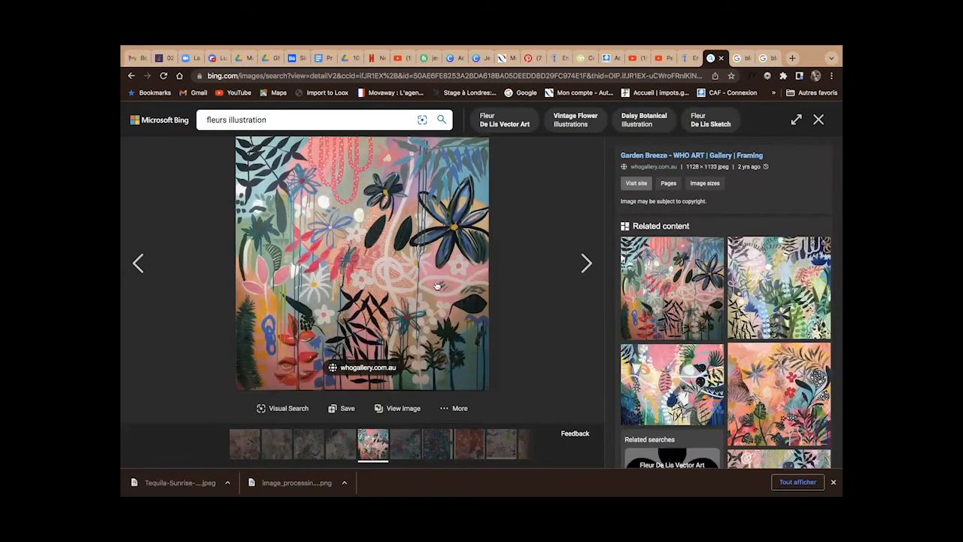
right_click(365, 259)
click(395, 282)
click(543, 100)
Step: Switch to After Effects, fit the "courbe- 2" composition to its viewer, and enlarge the viewer by shrinking the timeline
scroll(677, 301, down, 5)
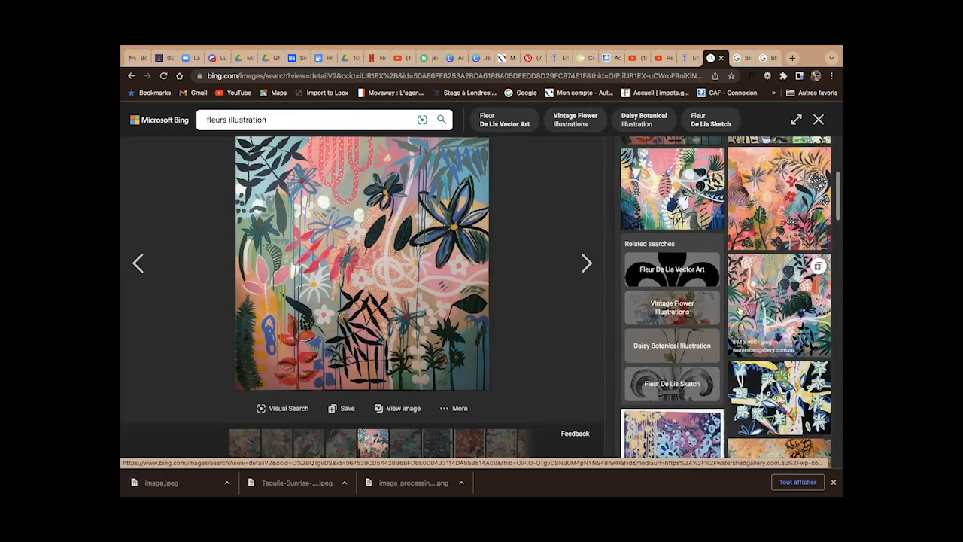
scroll(628, 298, down, 4)
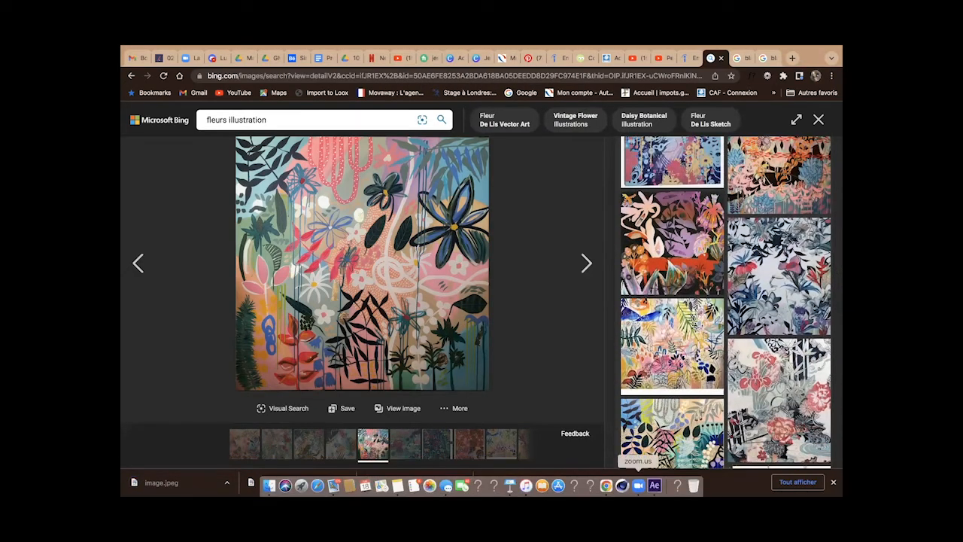
click(655, 485)
click(369, 288)
scroll(484, 260, up, 2)
scroll(484, 260, down, 2)
click(363, 322)
click(367, 143)
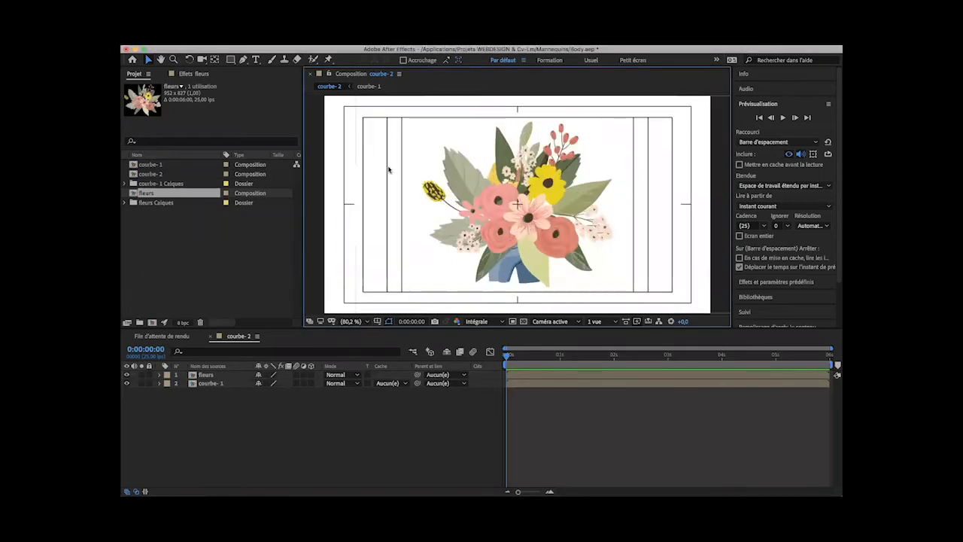
drag(405, 328, 408, 385)
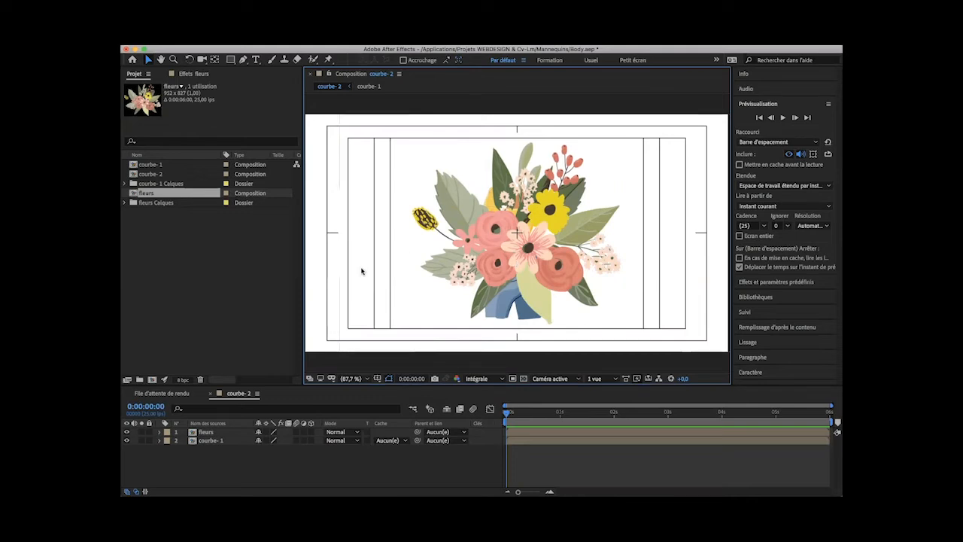
Step: Import the "image_processing20191118" PNG, "image.jpeg" and "Tequila-Sunrise-Georgia.jpeg" together from the "Projets WEBDESIGN & Cv-Lm" folder
click(211, 51)
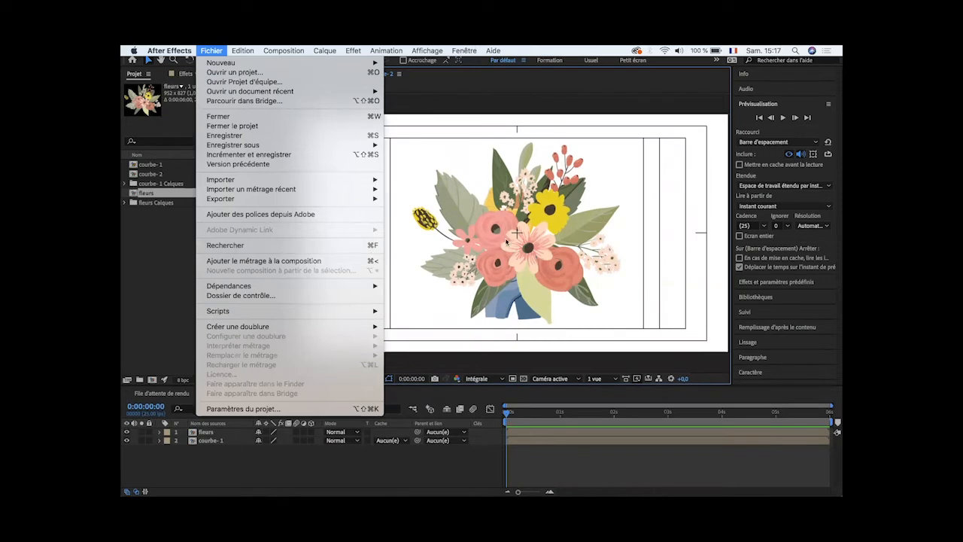
mouse_move(258, 181)
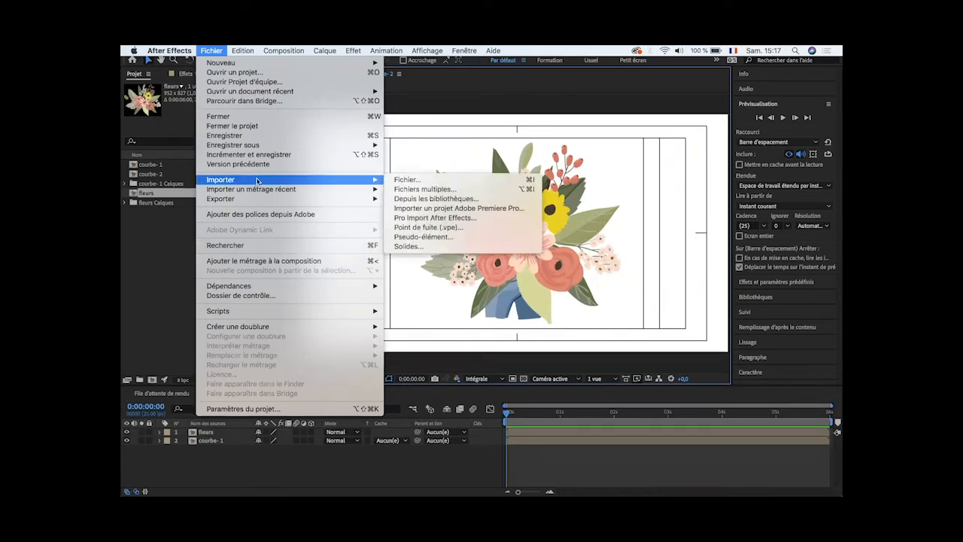
click(409, 180)
click(340, 169)
scroll(506, 232, down, 5)
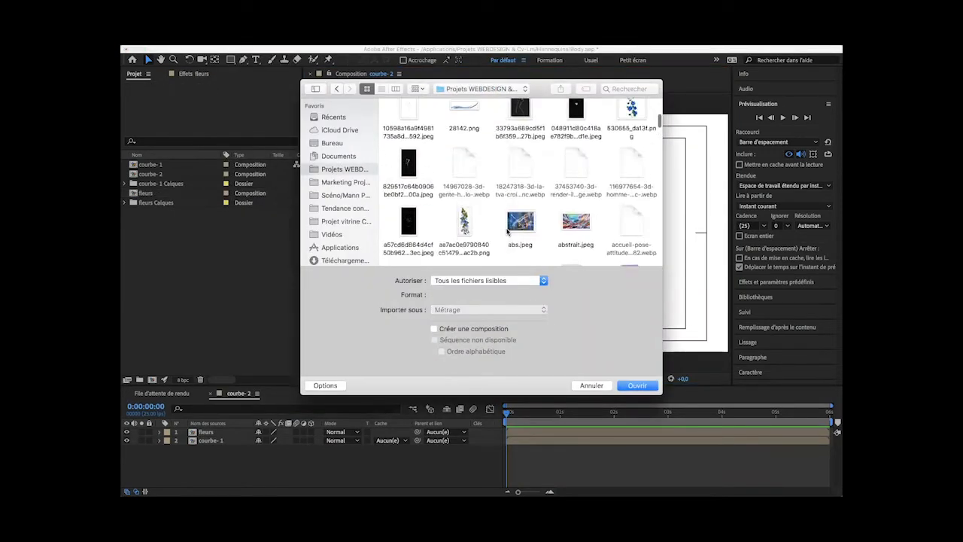
scroll(506, 232, down, 15)
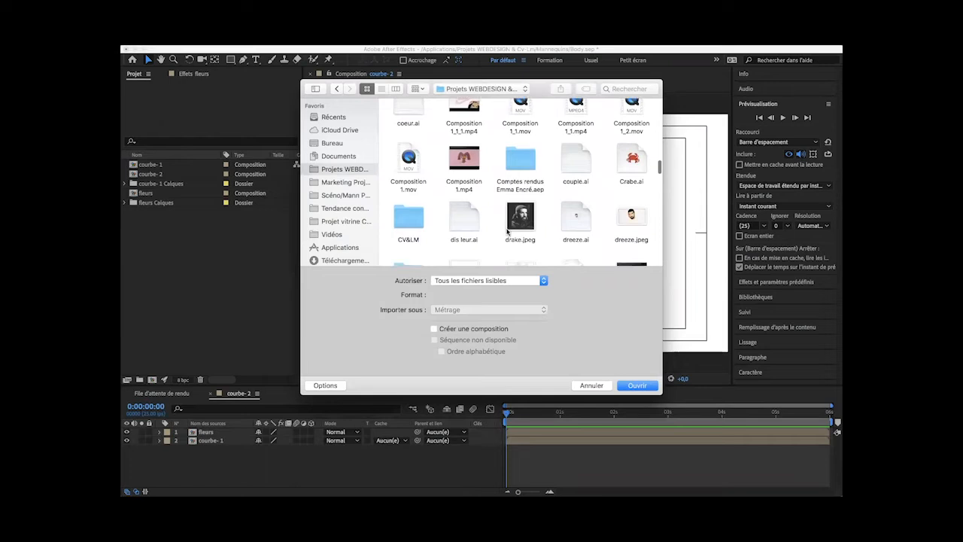
scroll(507, 232, up, 2)
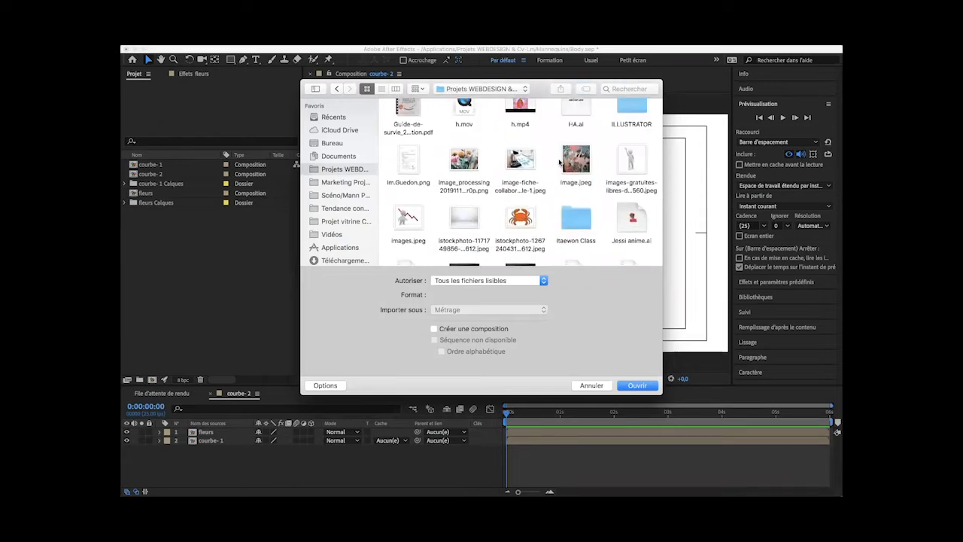
scroll(560, 162, down, 2)
scroll(527, 173, up, 2)
click(464, 171)
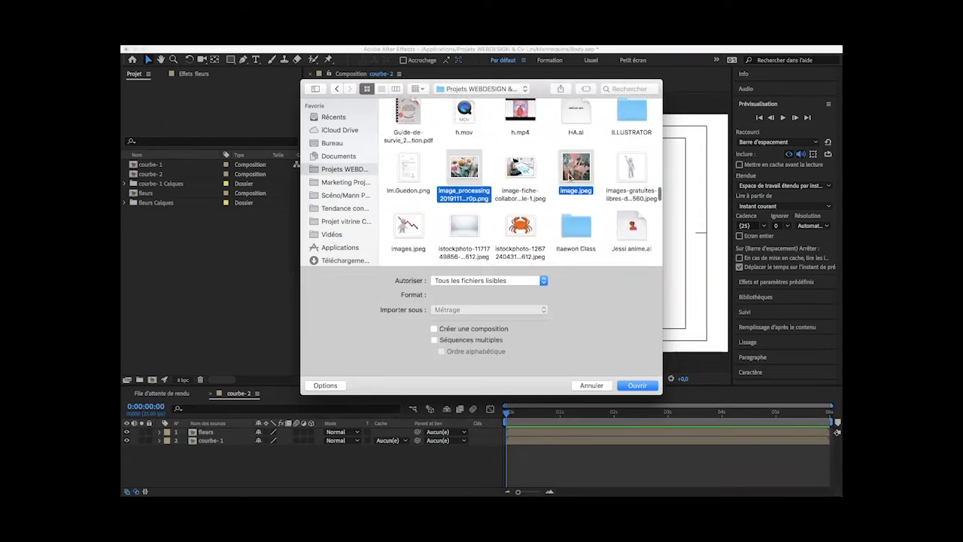
scroll(568, 187, down, 10)
scroll(569, 177, down, 1)
click(406, 169)
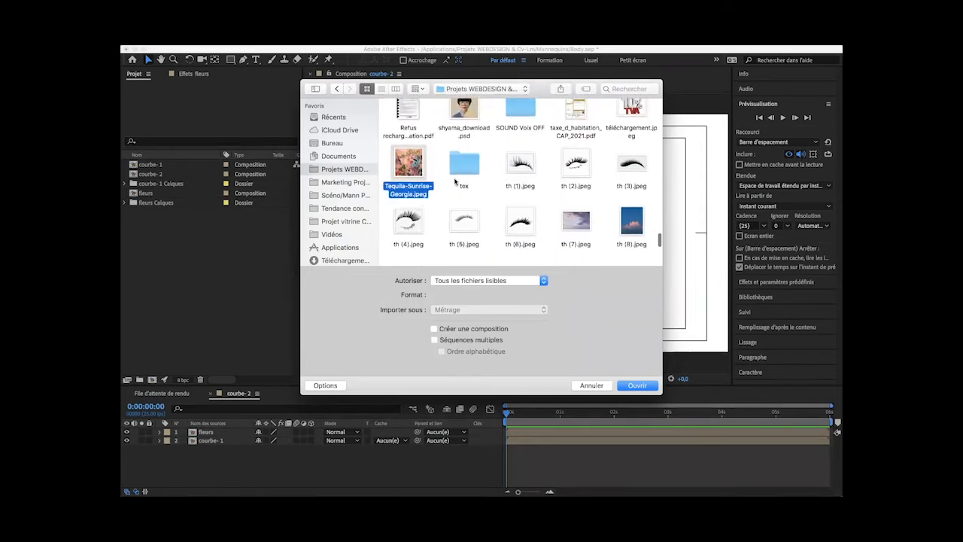
click(637, 385)
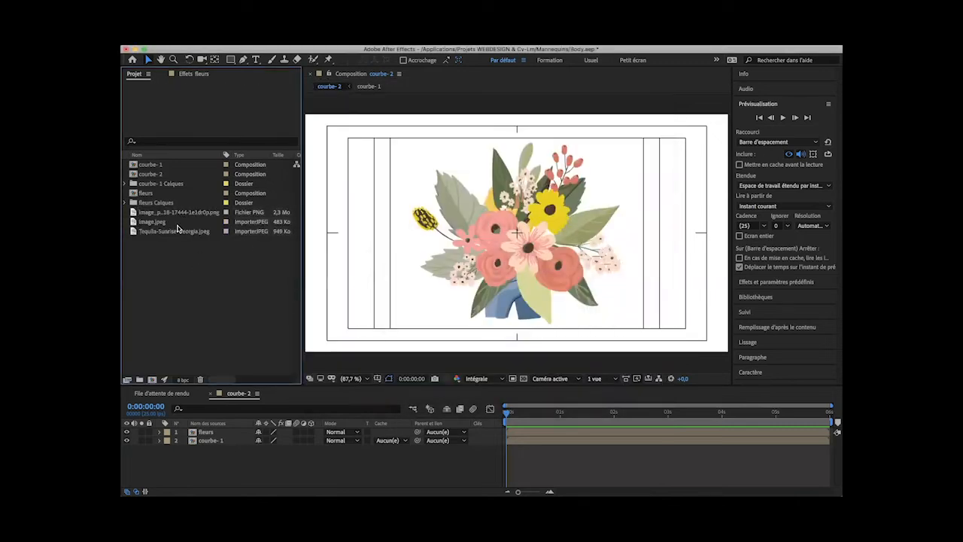
Step: Preview the imported images, add the "image_processing20191118" PNG beneath "courbe- 1" in "courbe- 2", and hide that layer
click(179, 232)
click(173, 213)
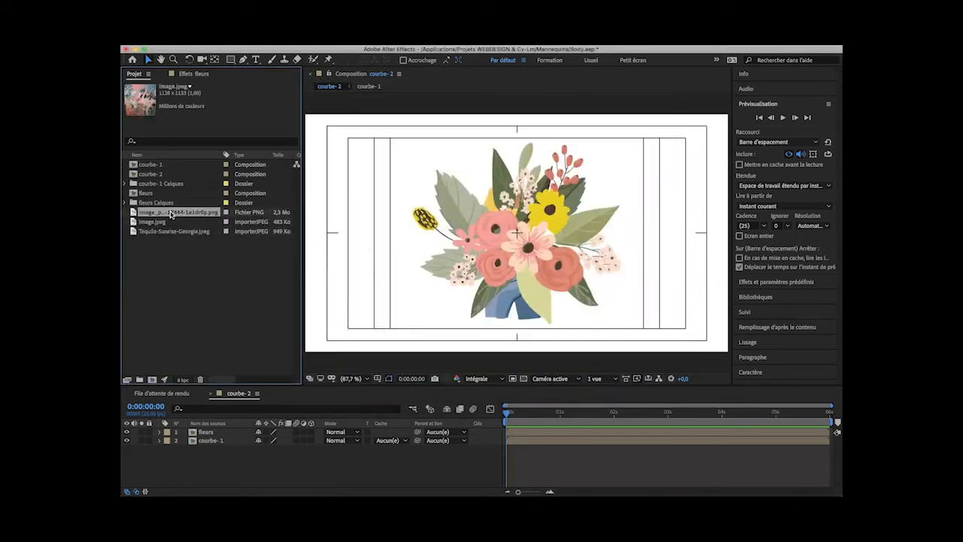
drag(173, 213, 193, 449)
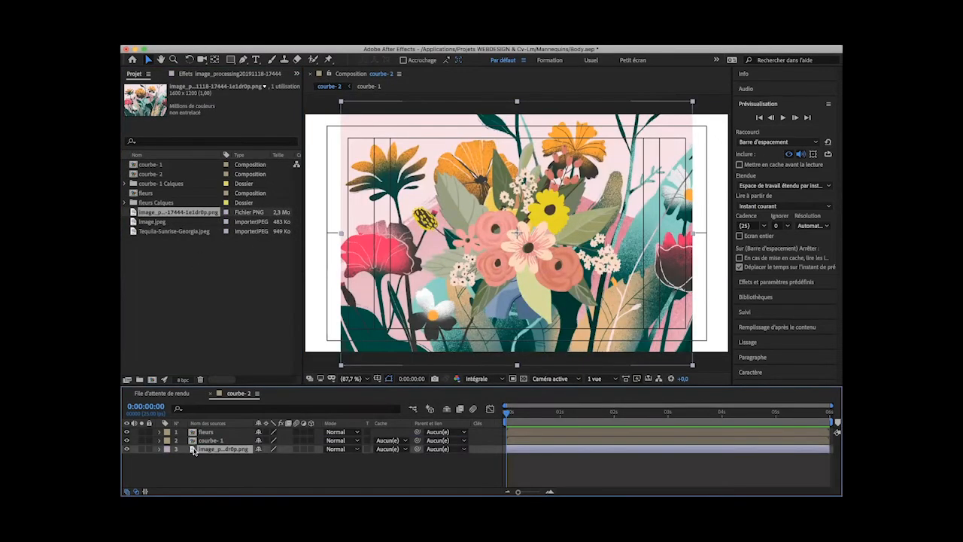
click(128, 450)
Step: Try "image.jpeg" as the bottom background layer of "courbe- 2" and delete that layer
drag(192, 223, 203, 472)
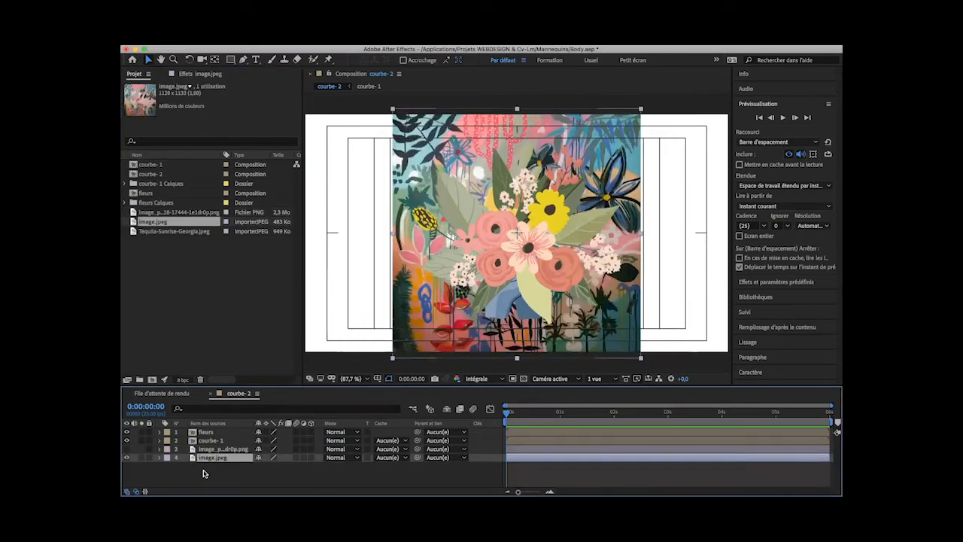
drag(413, 279, 301, 272)
key(Delete)
Step: Add "Tequila-Sunrise-Georgia.jpeg" as the bottom layer of "courbe- 2" and move the "fleurs" bouquet up over the figure's upper body
drag(180, 231, 214, 461)
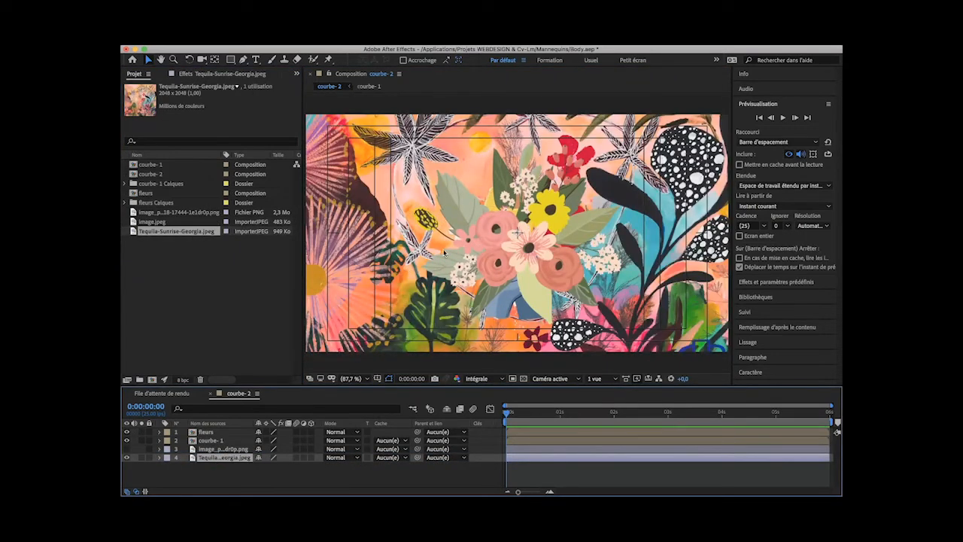
drag(498, 252, 513, 166)
scroll(514, 166, down, 4)
scroll(512, 166, up, 2)
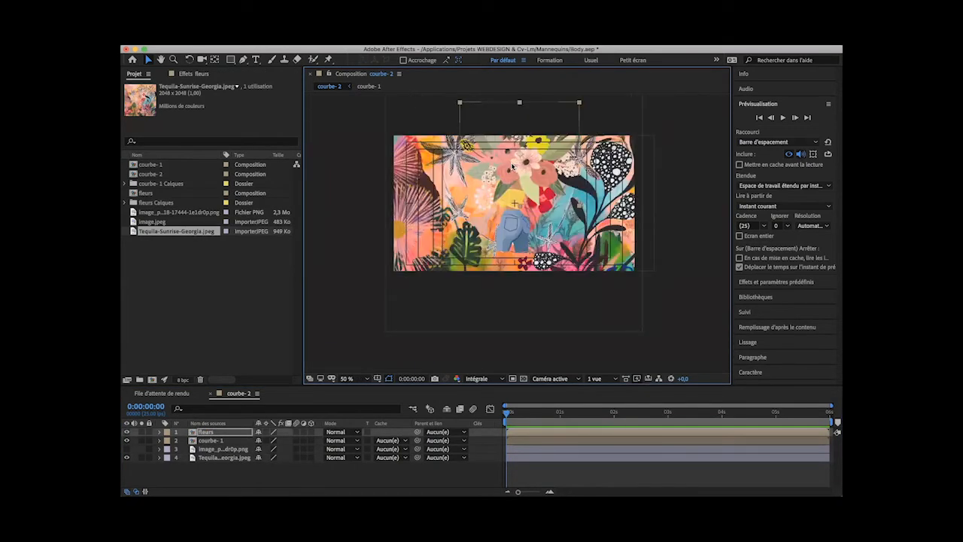
scroll(512, 167, up, 4)
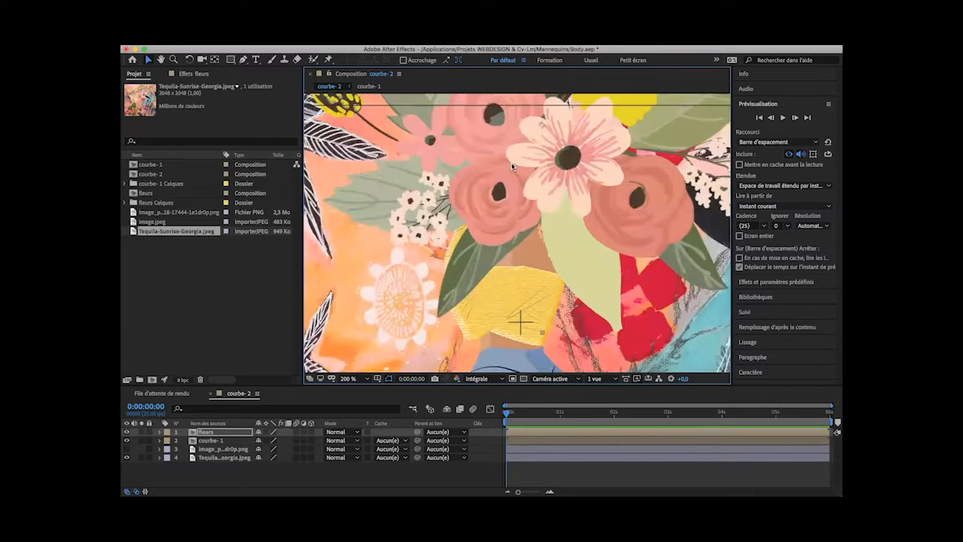
Step: Compare the "image_processing20191118" PNG with "Tequila-Sunrise-Georgia.jpeg" as the background of "courbe- 2", then delete the PNG layer and keep the JPEG visible
scroll(512, 167, down, 2)
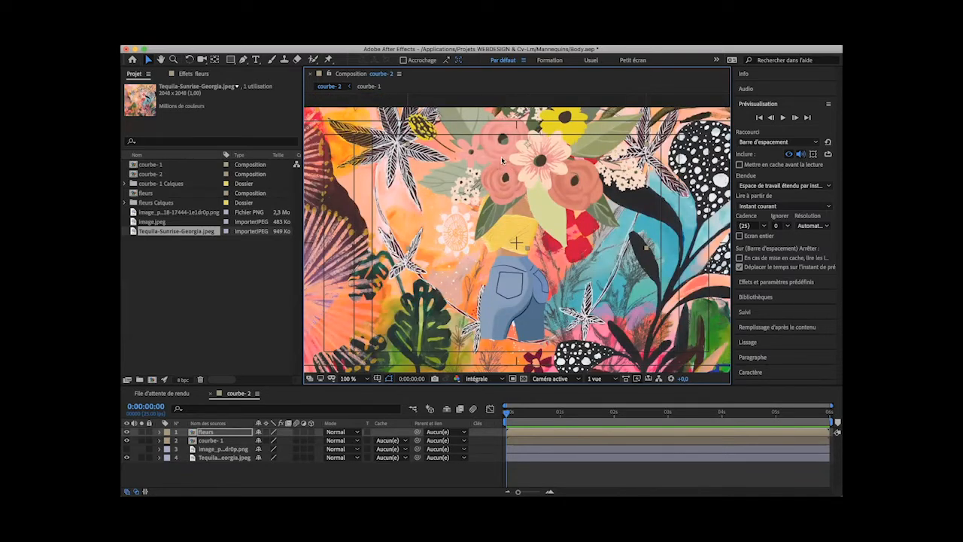
click(126, 456)
click(126, 448)
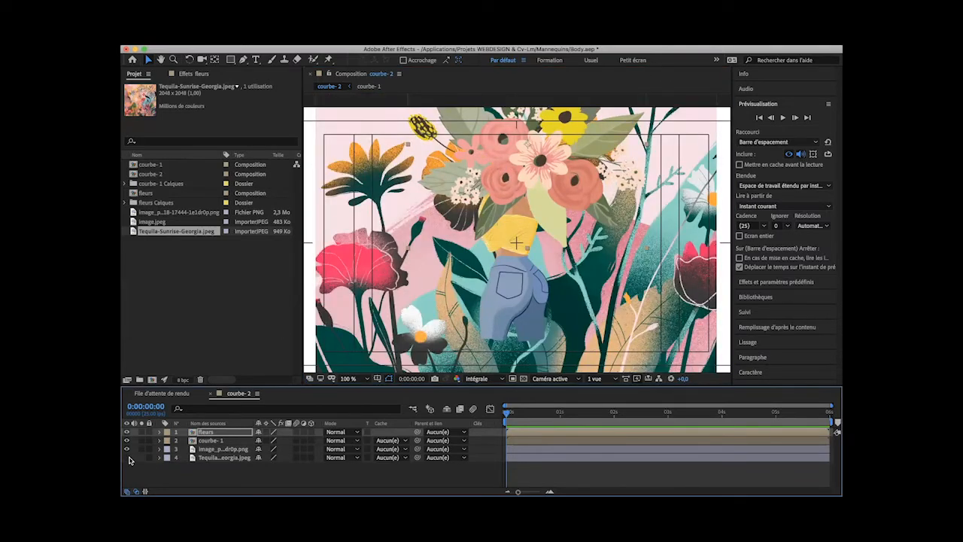
scroll(407, 263, up, 4)
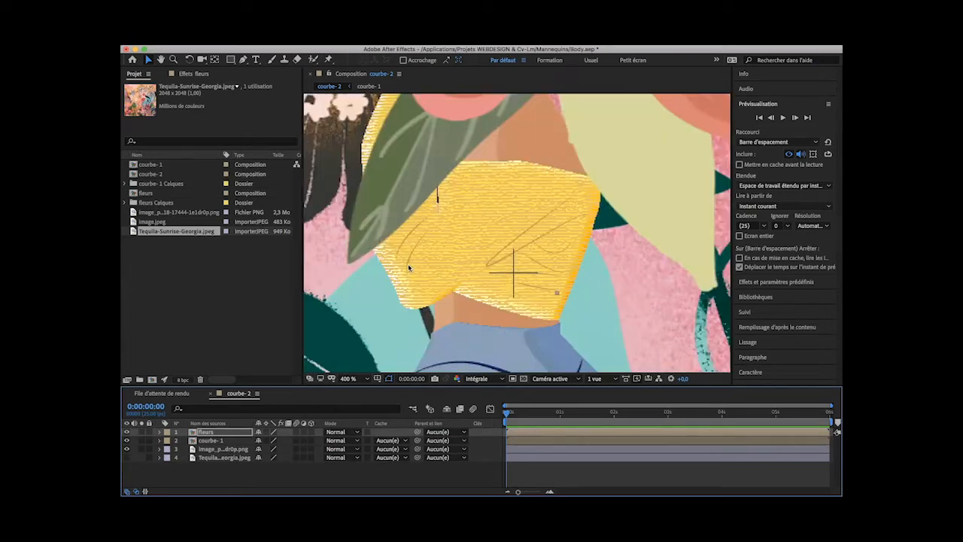
scroll(408, 263, down, 6)
scroll(409, 267, up, 2)
click(127, 457)
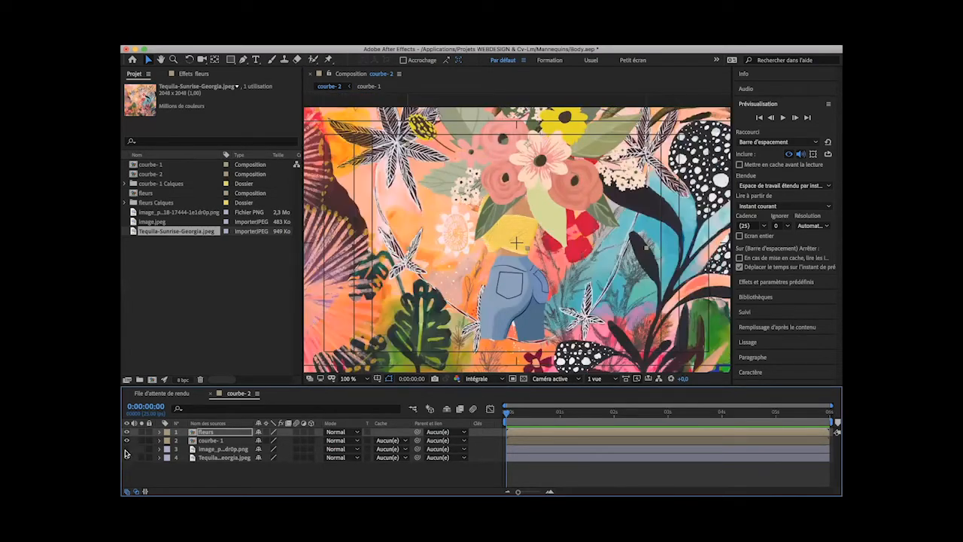
click(217, 448)
key(Delete)
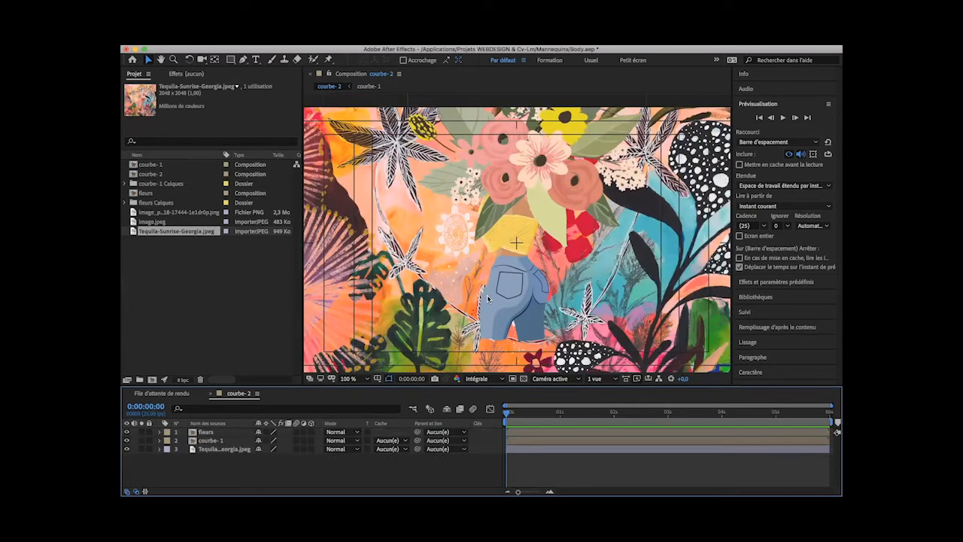
Step: Reveal the Transform properties of the "fleurs" layer, try enlarging its scale to 469%, and undo the enlargement
scroll(488, 299, down, 2)
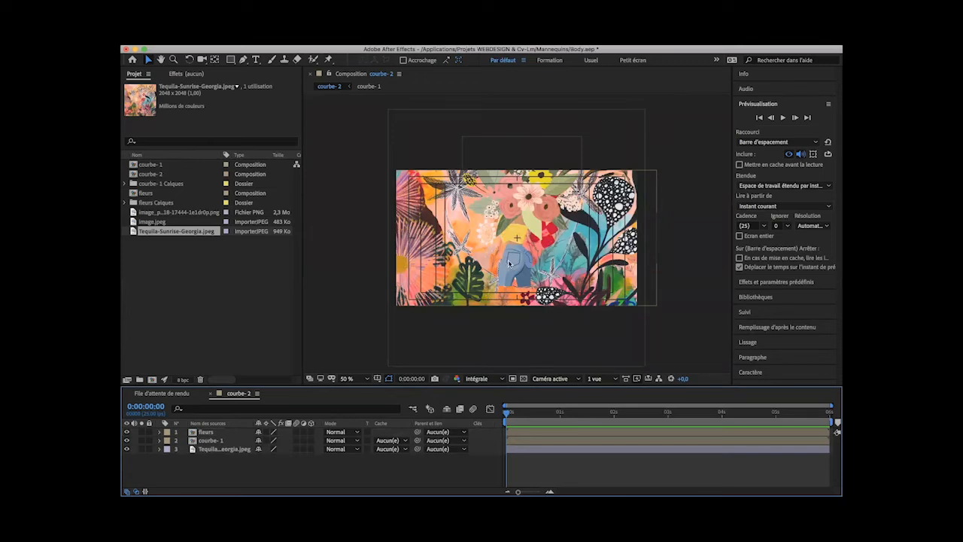
click(346, 378)
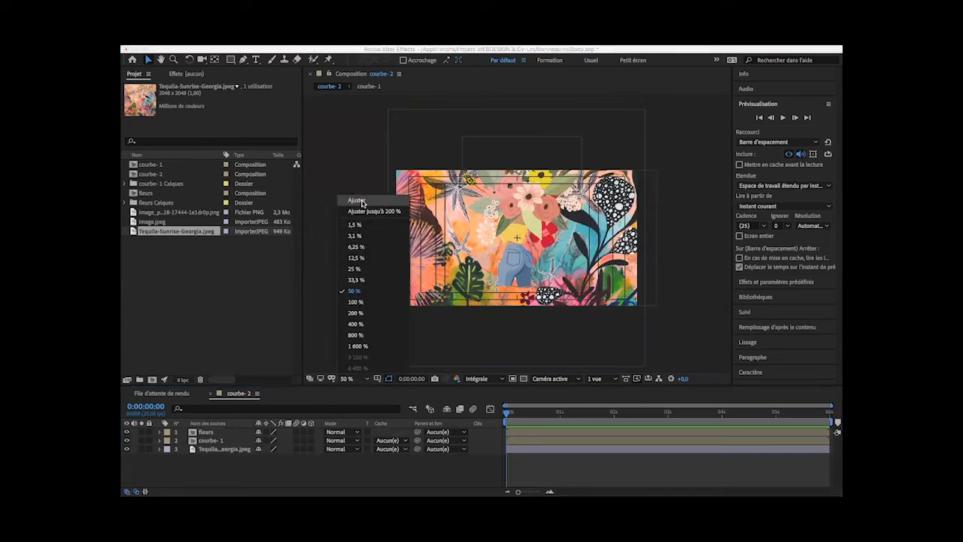
click(357, 201)
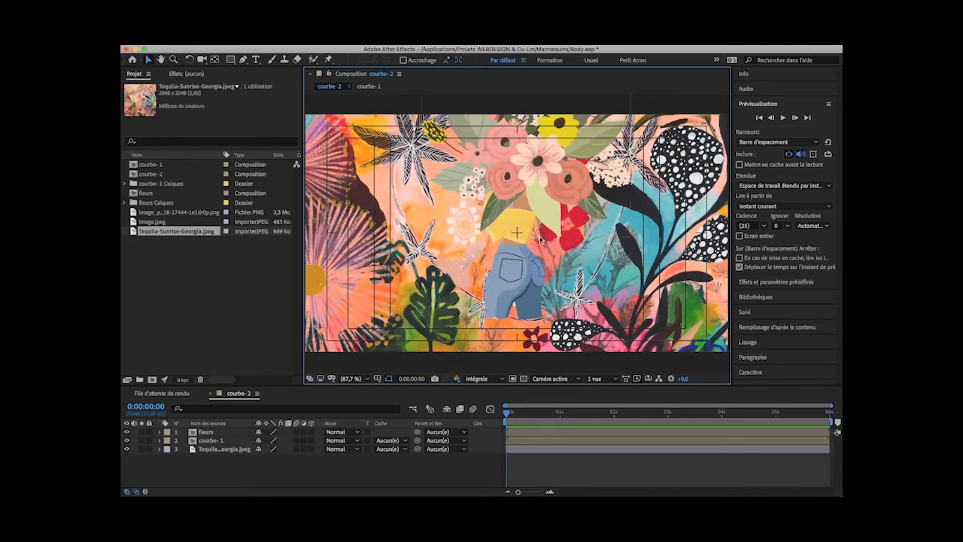
click(126, 433)
click(127, 432)
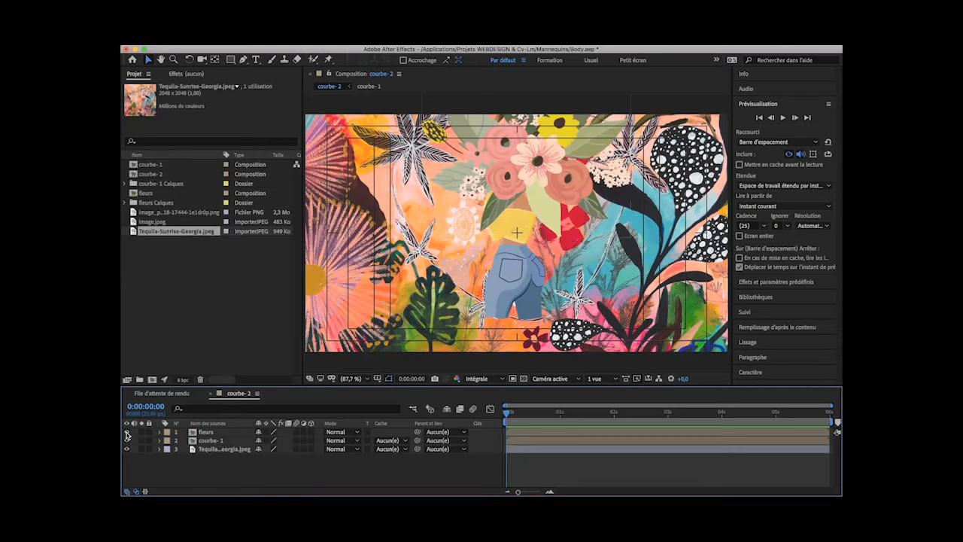
click(516, 181)
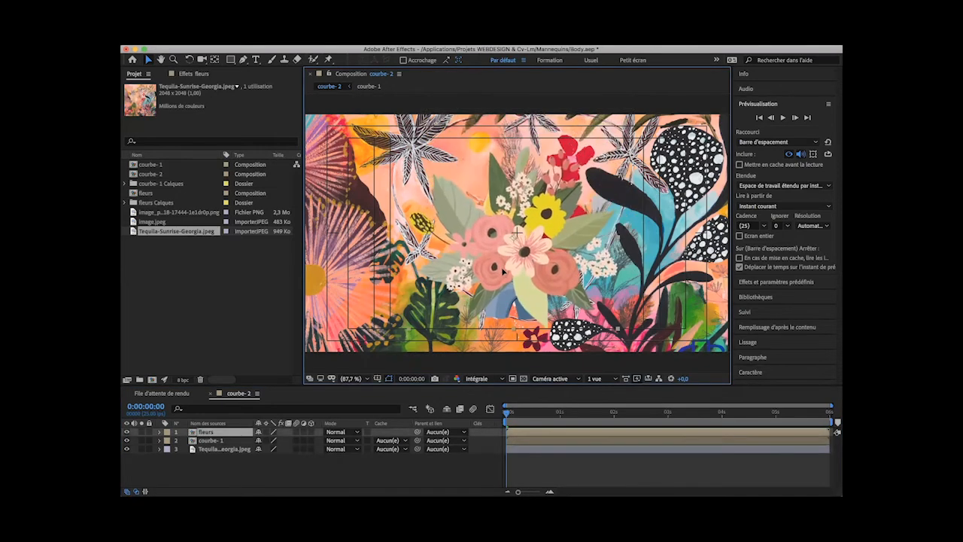
click(159, 432)
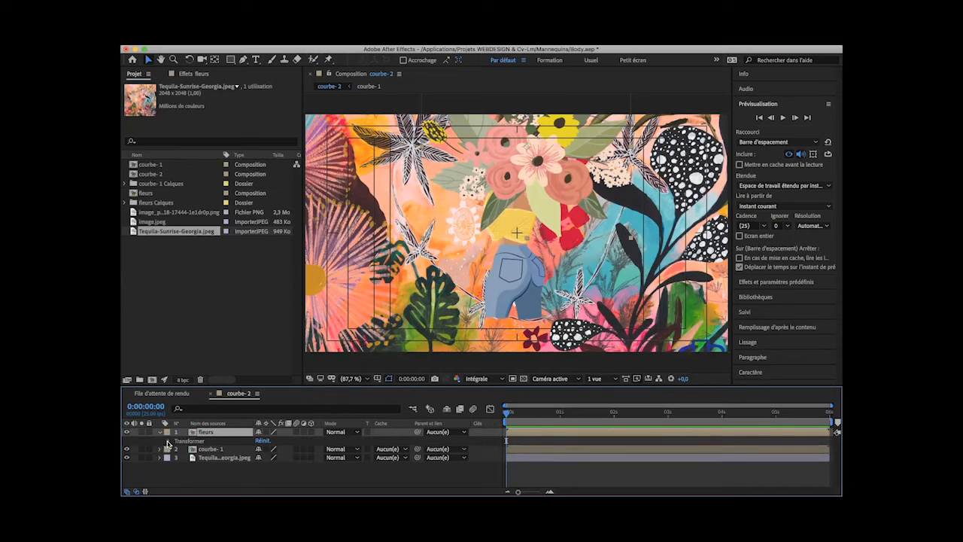
click(168, 441)
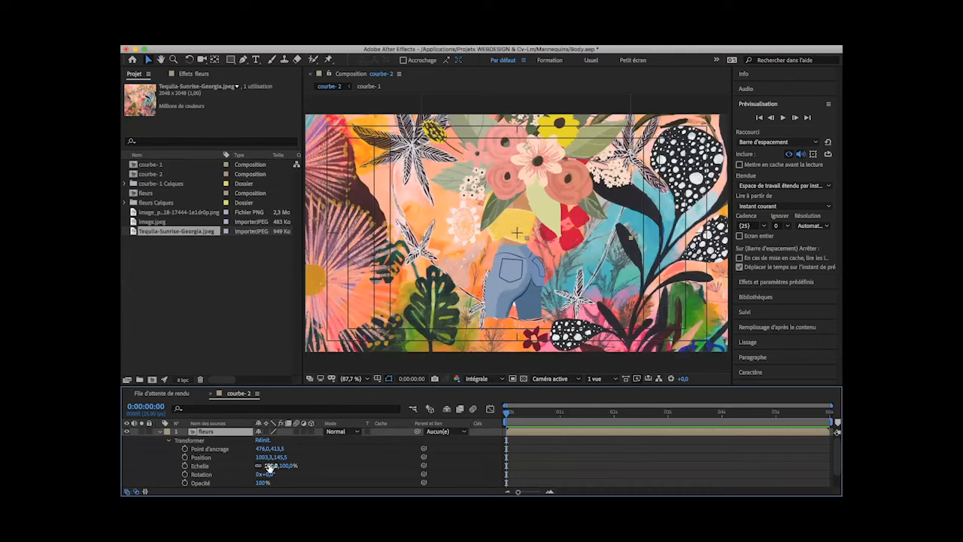
drag(269, 467, 396, 468)
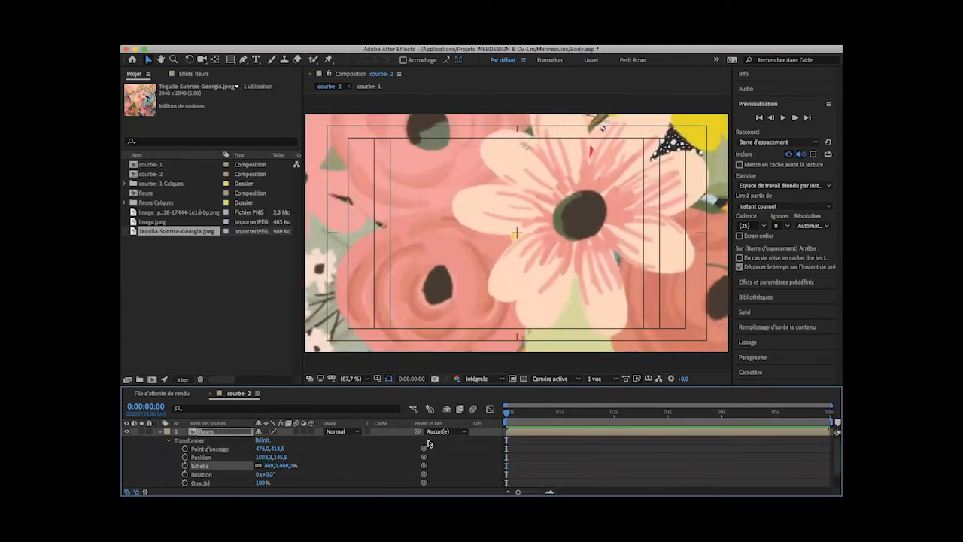
key(super+z)
Step: Nudge the "fleurs" bouquet slightly and rotate it freehand to about -47° with the Rotation tool
mouse_move(537, 164)
mouse_down()
mouse_move(523, 151)
mouse_move(534, 163)
mouse_up()
click(190, 60)
drag(494, 202, 476, 227)
drag(586, 161, 653, 104)
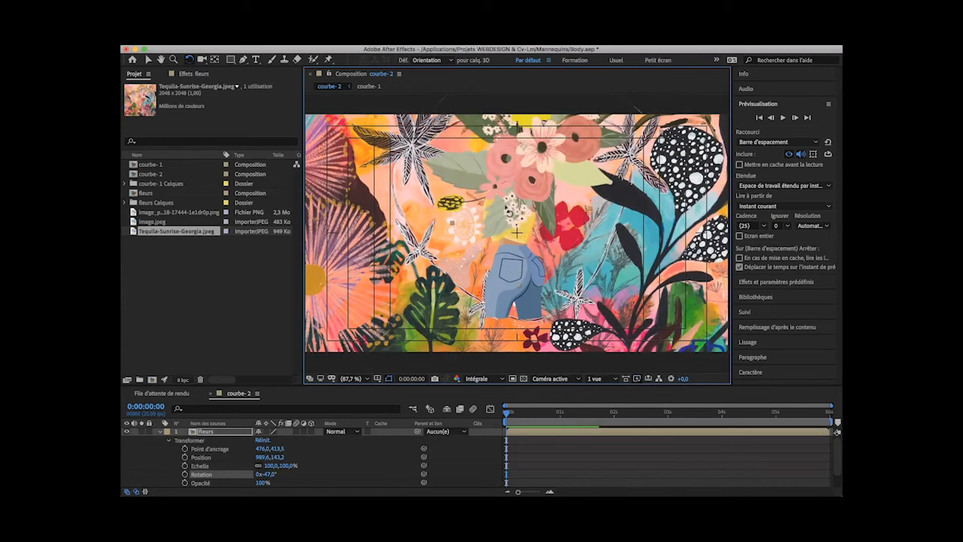
Step: Scale the "fleurs" bouquet down to 37% and place it above the figure's yellow top, at position about 964.6, 261.8
drag(273, 468, 243, 467)
click(150, 59)
drag(526, 159, 521, 174)
drag(277, 465, 259, 465)
drag(521, 164, 519, 176)
Step: Add a 37% Scale keyframe to "fleurs" at the composition's end and move it to 3 seconds
drag(507, 413, 827, 413)
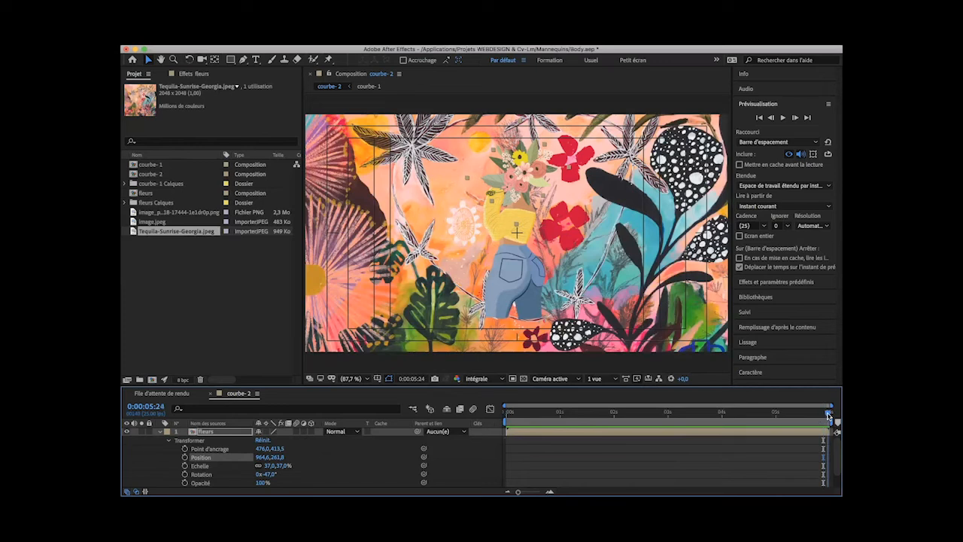
click(185, 466)
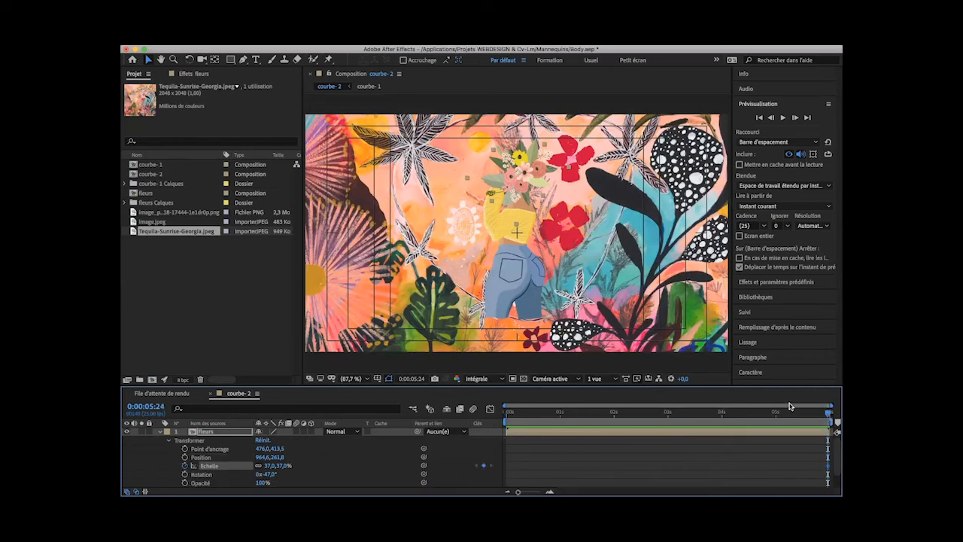
drag(828, 413, 668, 413)
drag(827, 465, 668, 466)
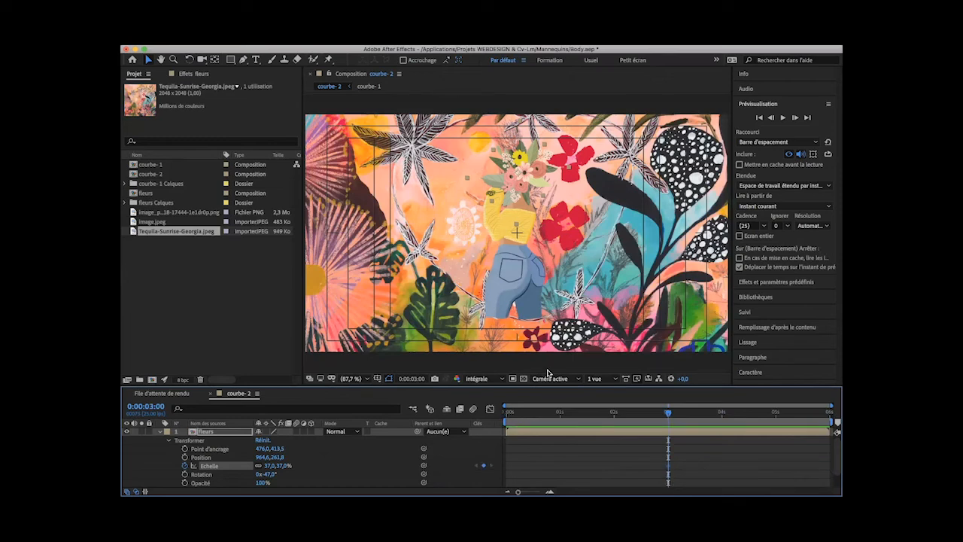
Step: Keyframe the "fleurs" scale at 781% at the start of the composition and play back the shrinking animation
drag(659, 413, 505, 413)
drag(267, 468, 621, 452)
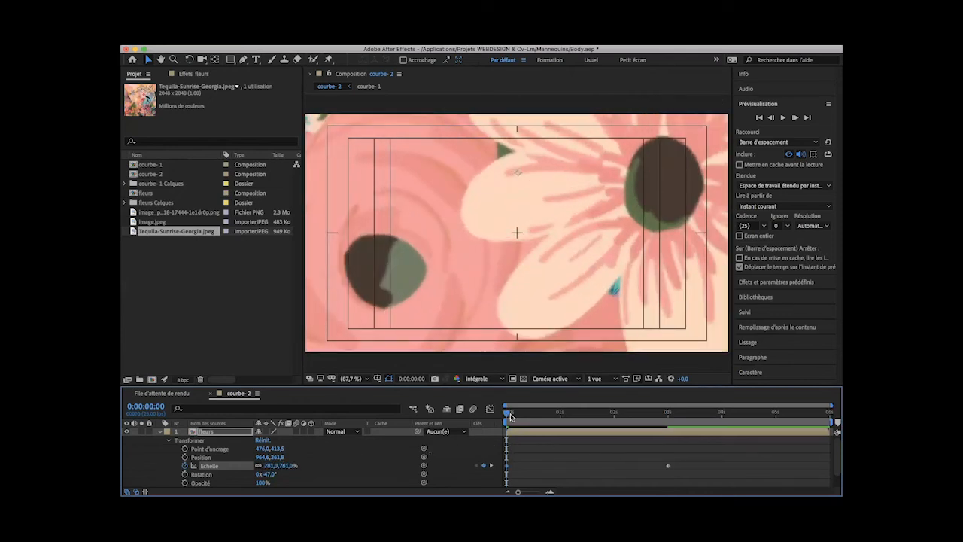
key(space)
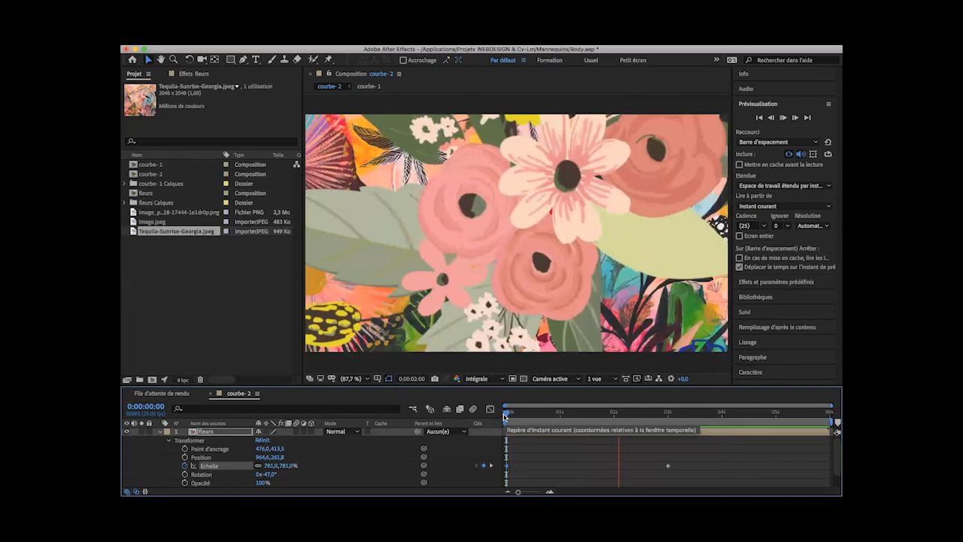
key(space)
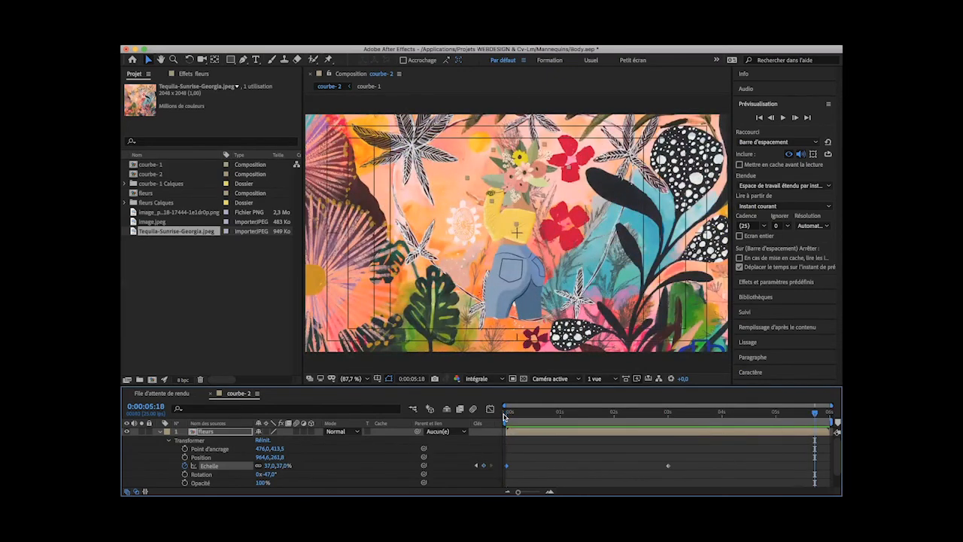
Step: Try rotating the "fleurs" bouquet to -23° at 4 seconds without a keyframe, and undo the rotation
drag(814, 413, 722, 426)
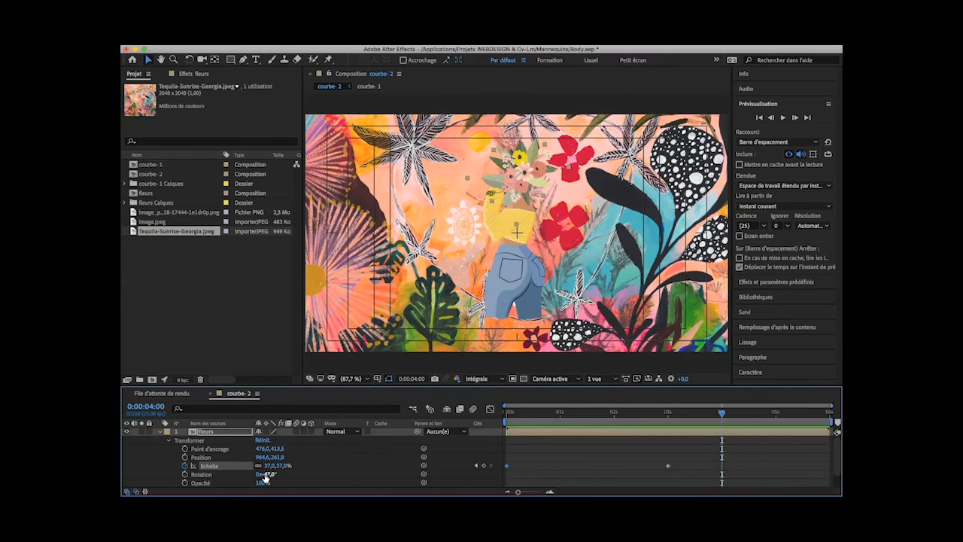
drag(267, 474, 277, 476)
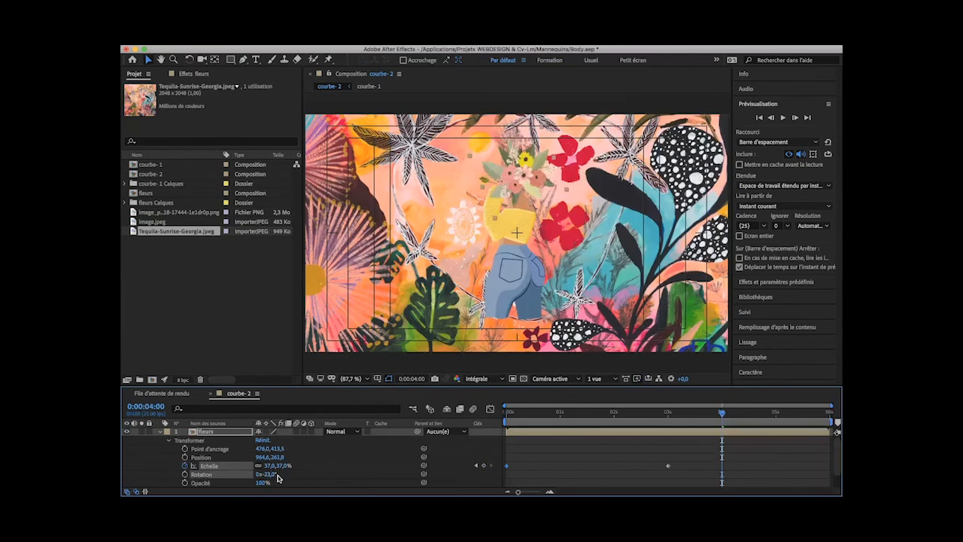
drag(720, 419, 668, 419)
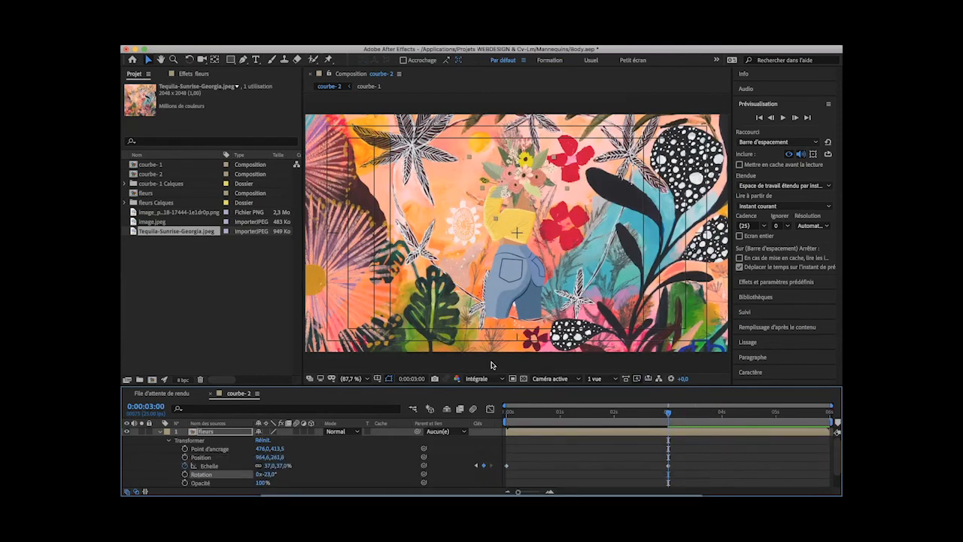
key(super+z)
key(super+z)
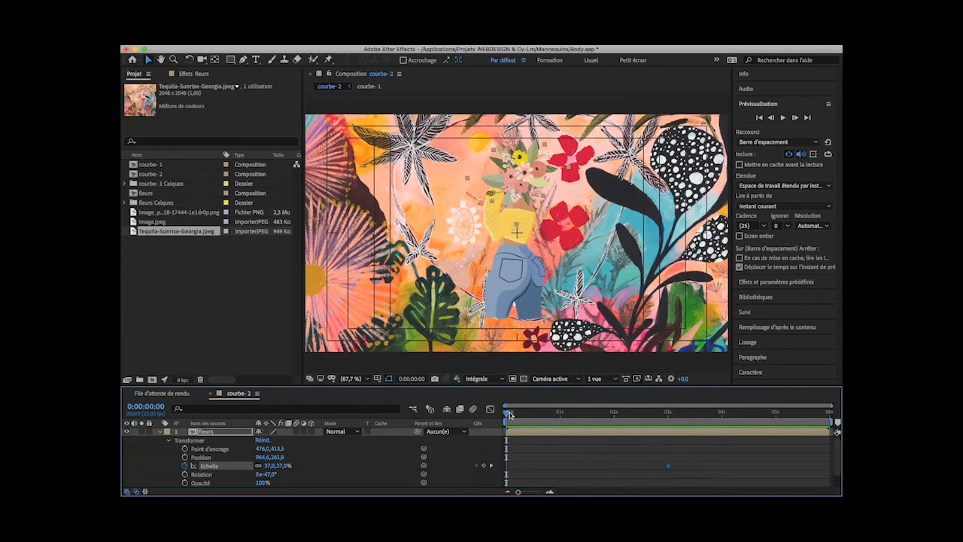
key(super+shift+z)
Step: Keyframe the "fleurs" rotation at -47° at 3 seconds, add a changed rotation keyframe at the composition's end, and play the animation from the start
drag(509, 414, 668, 452)
click(184, 475)
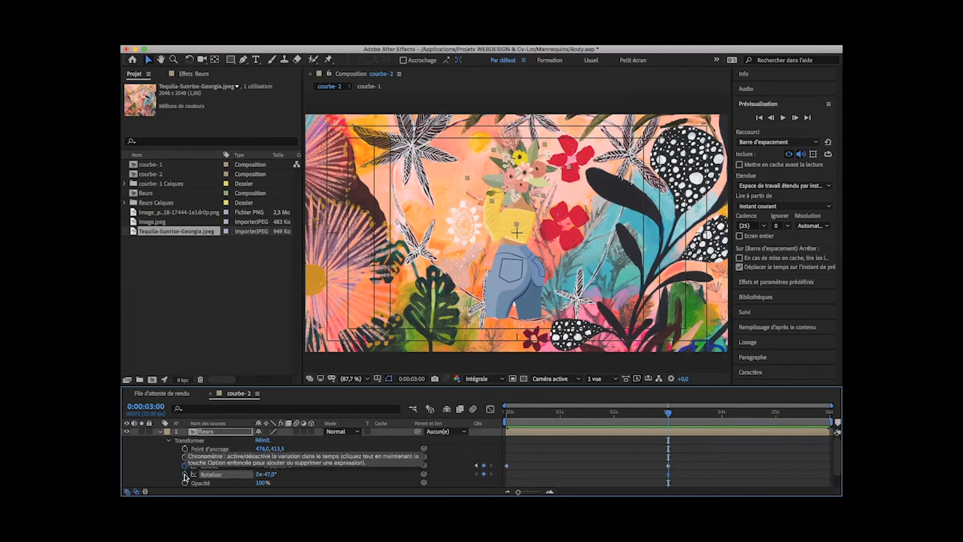
drag(670, 416, 835, 437)
drag(268, 476, 619, 479)
drag(828, 416, 455, 422)
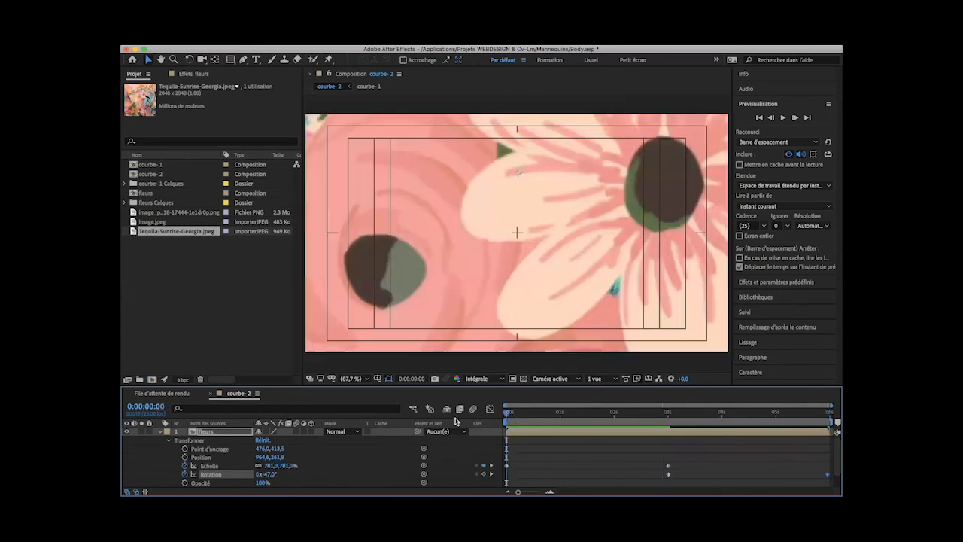
key(space)
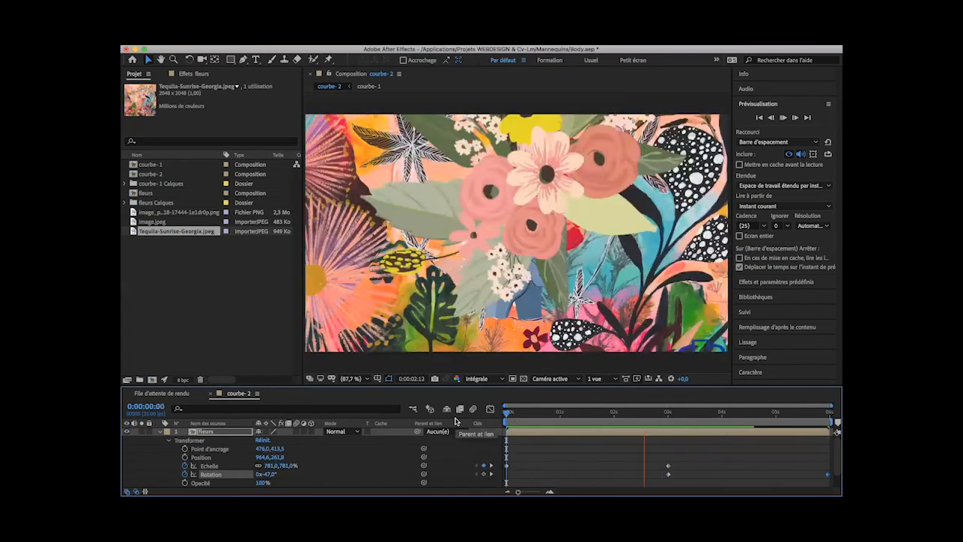